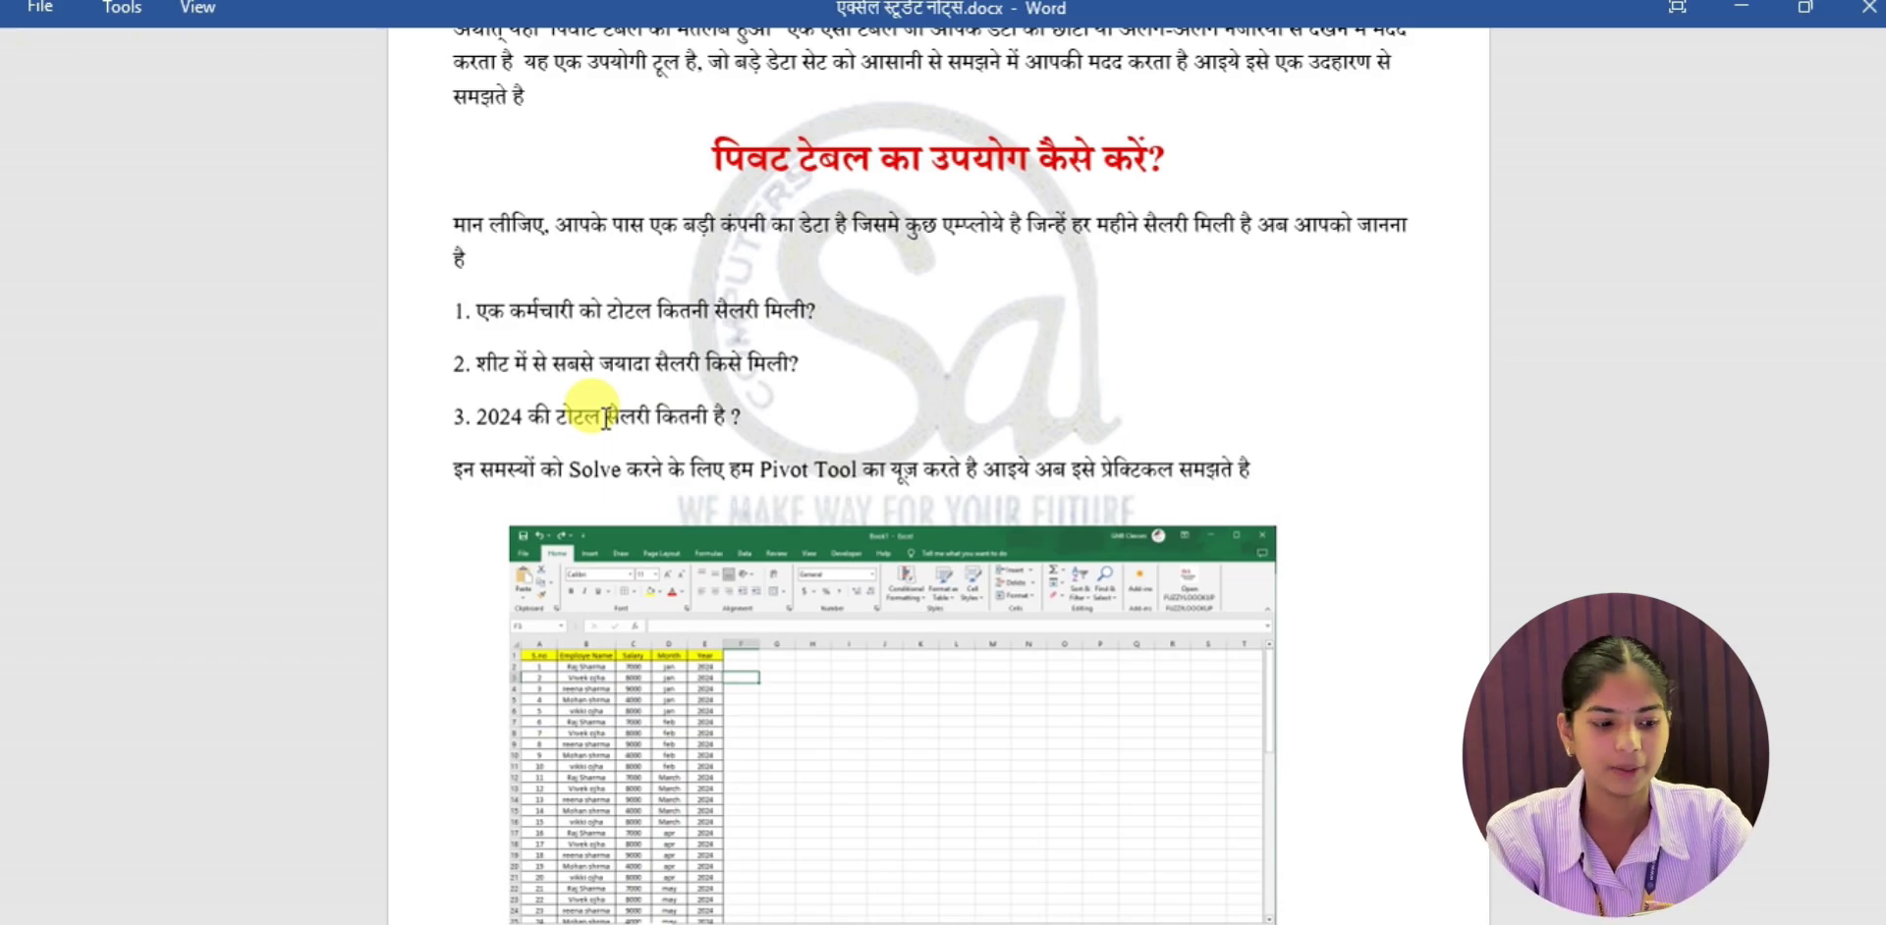
Read through the pivot table instructions in the notes, from the salary questions to the PivotTable insertion step
scroll(605, 416, down, 8)
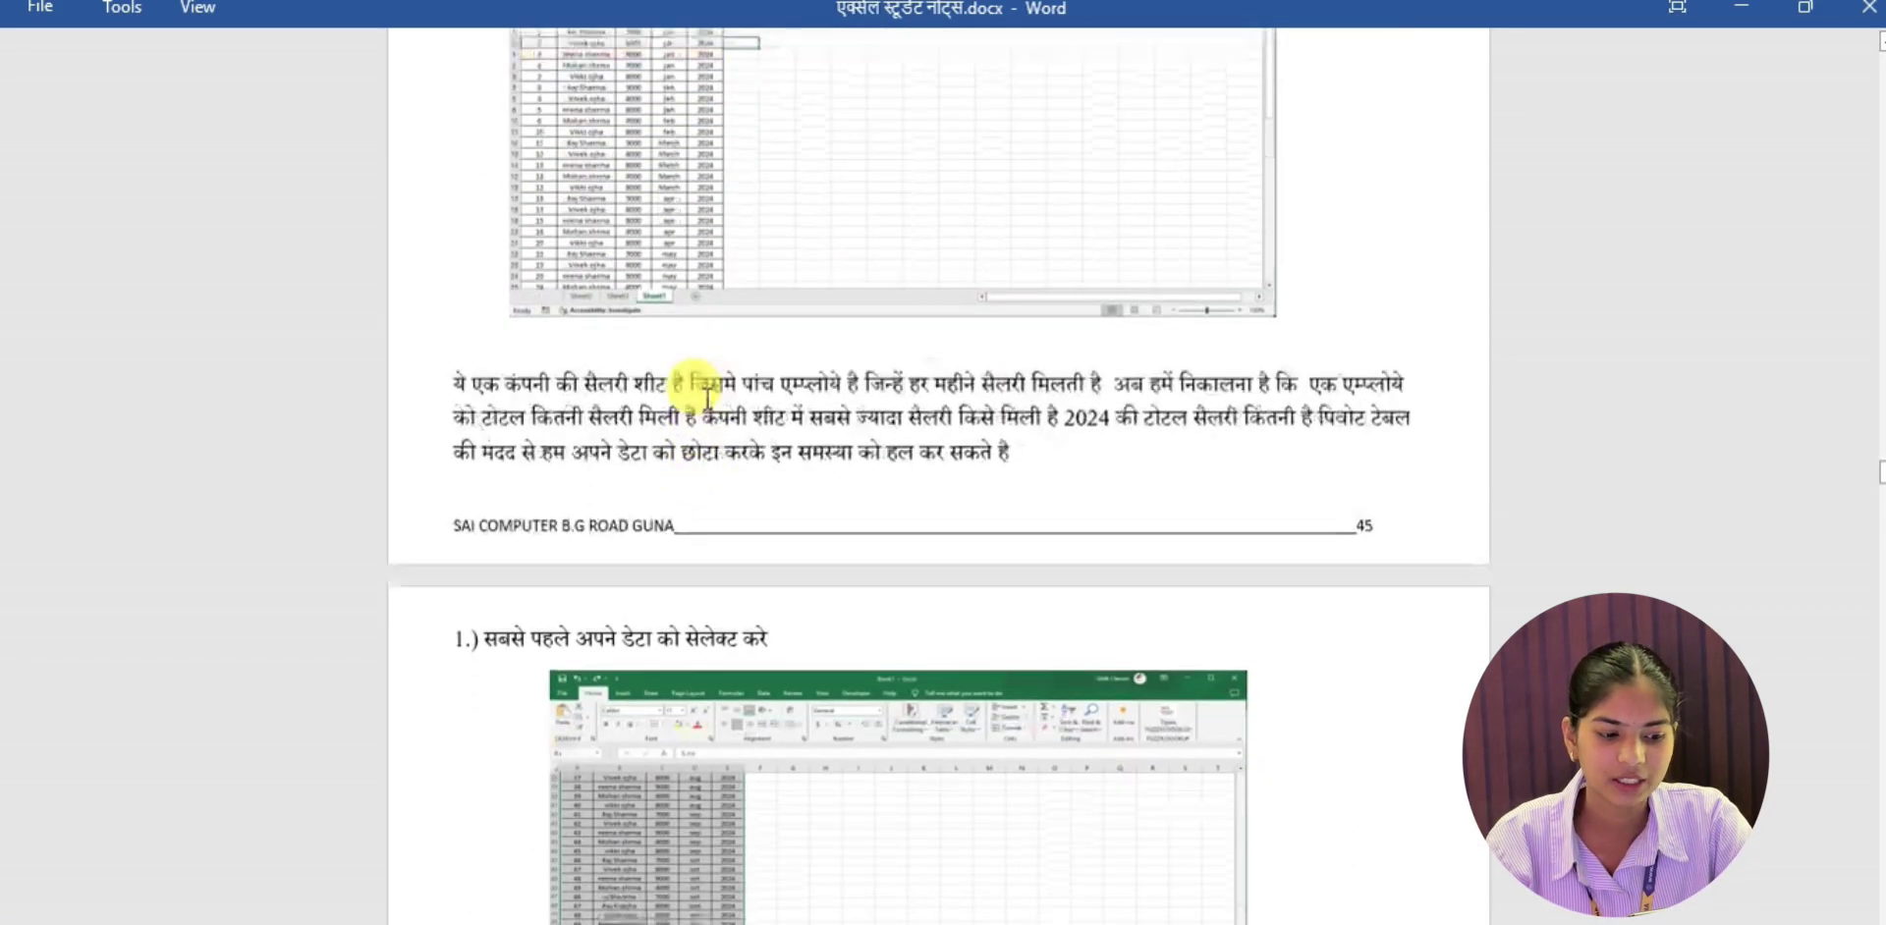
scroll(703, 401, down, 2)
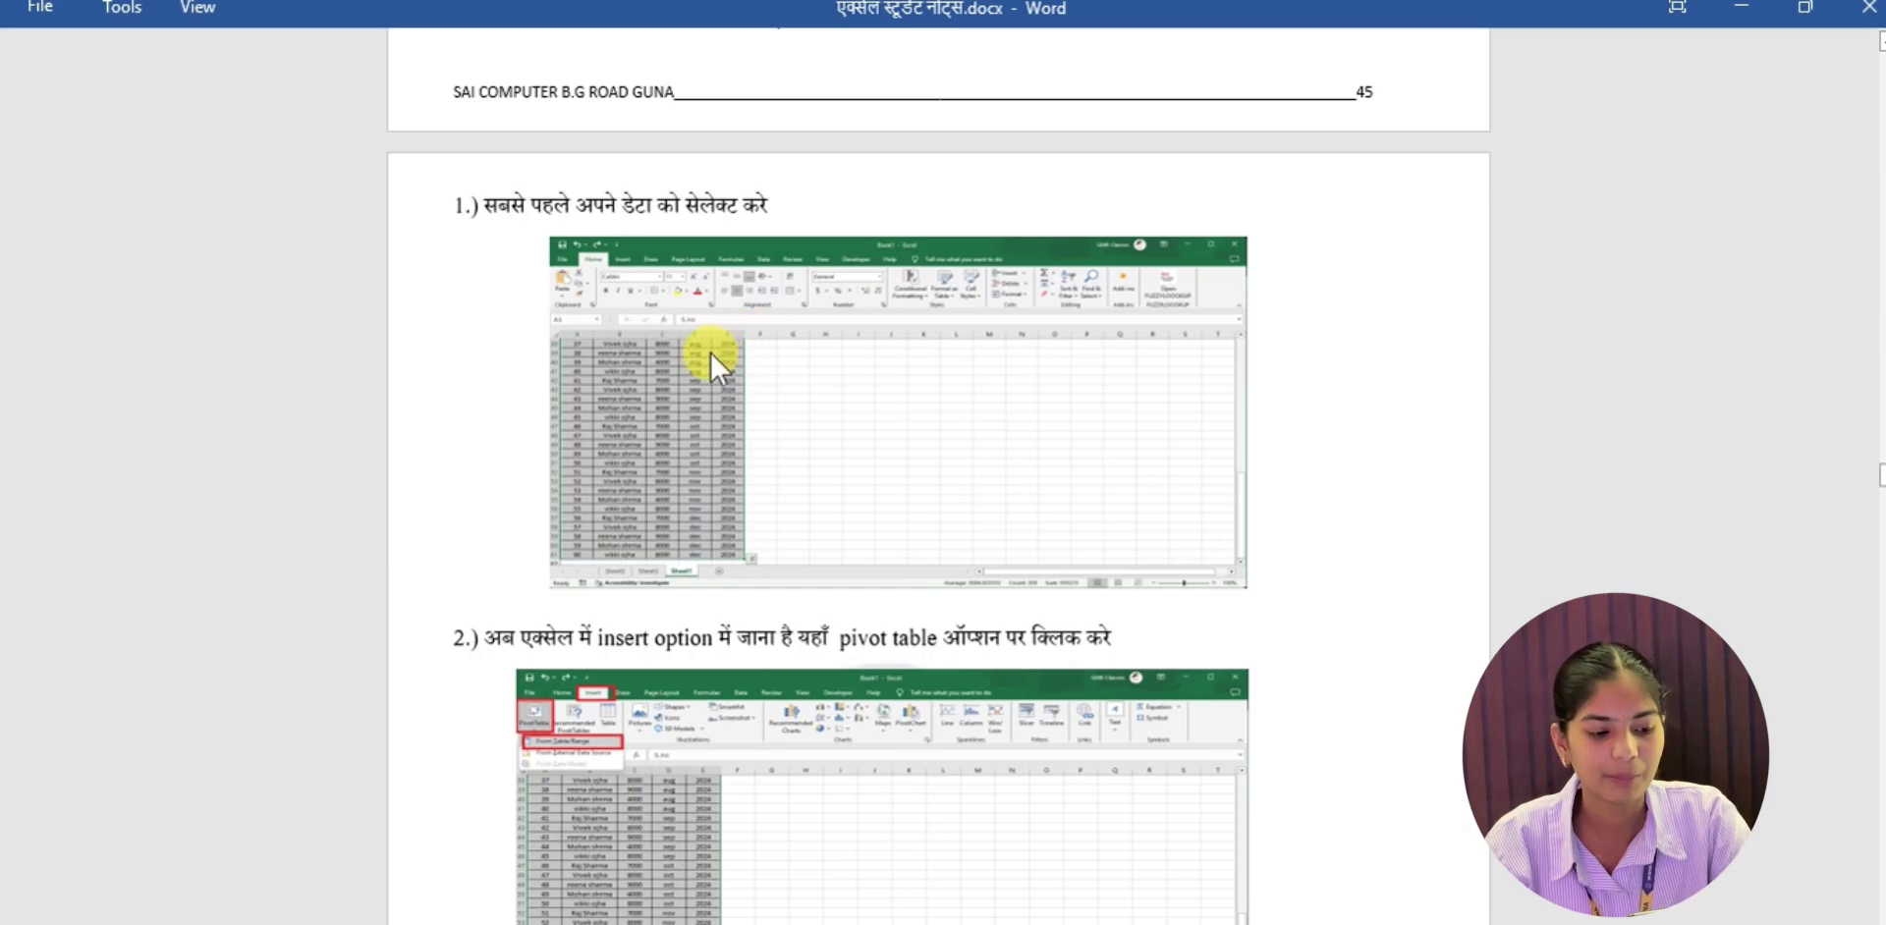
scroll(710, 354, down, 3)
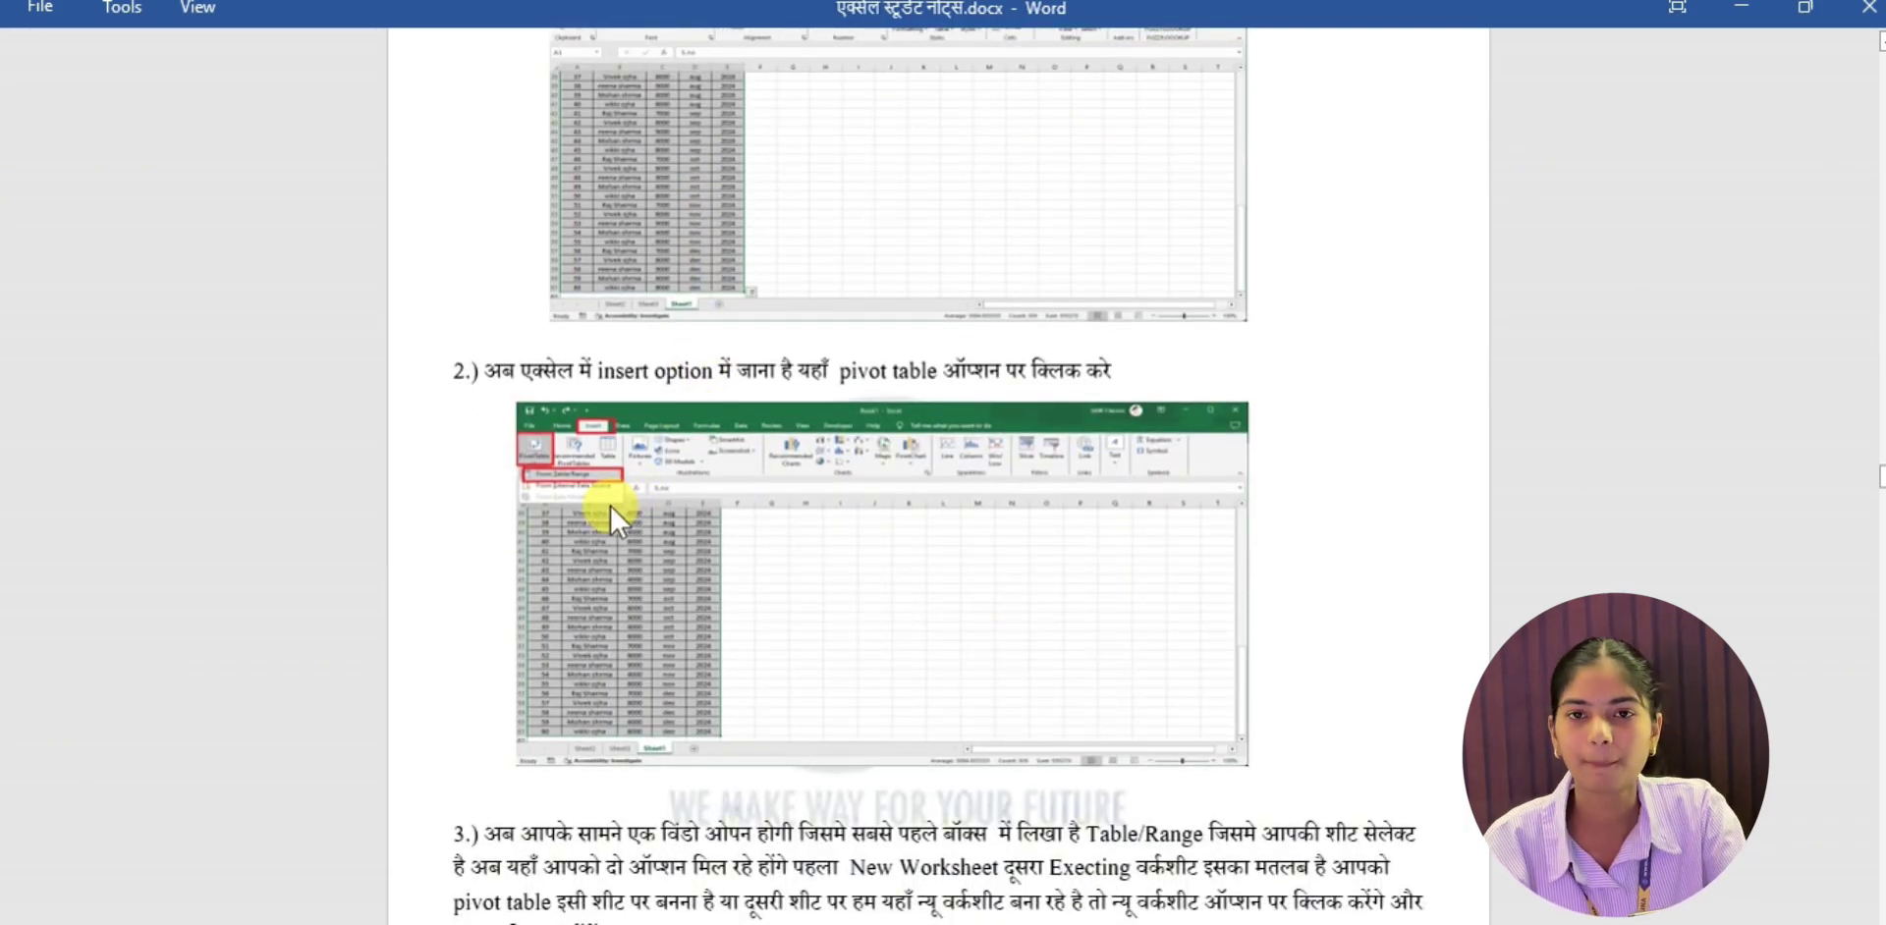
scroll(609, 503, up, 1)
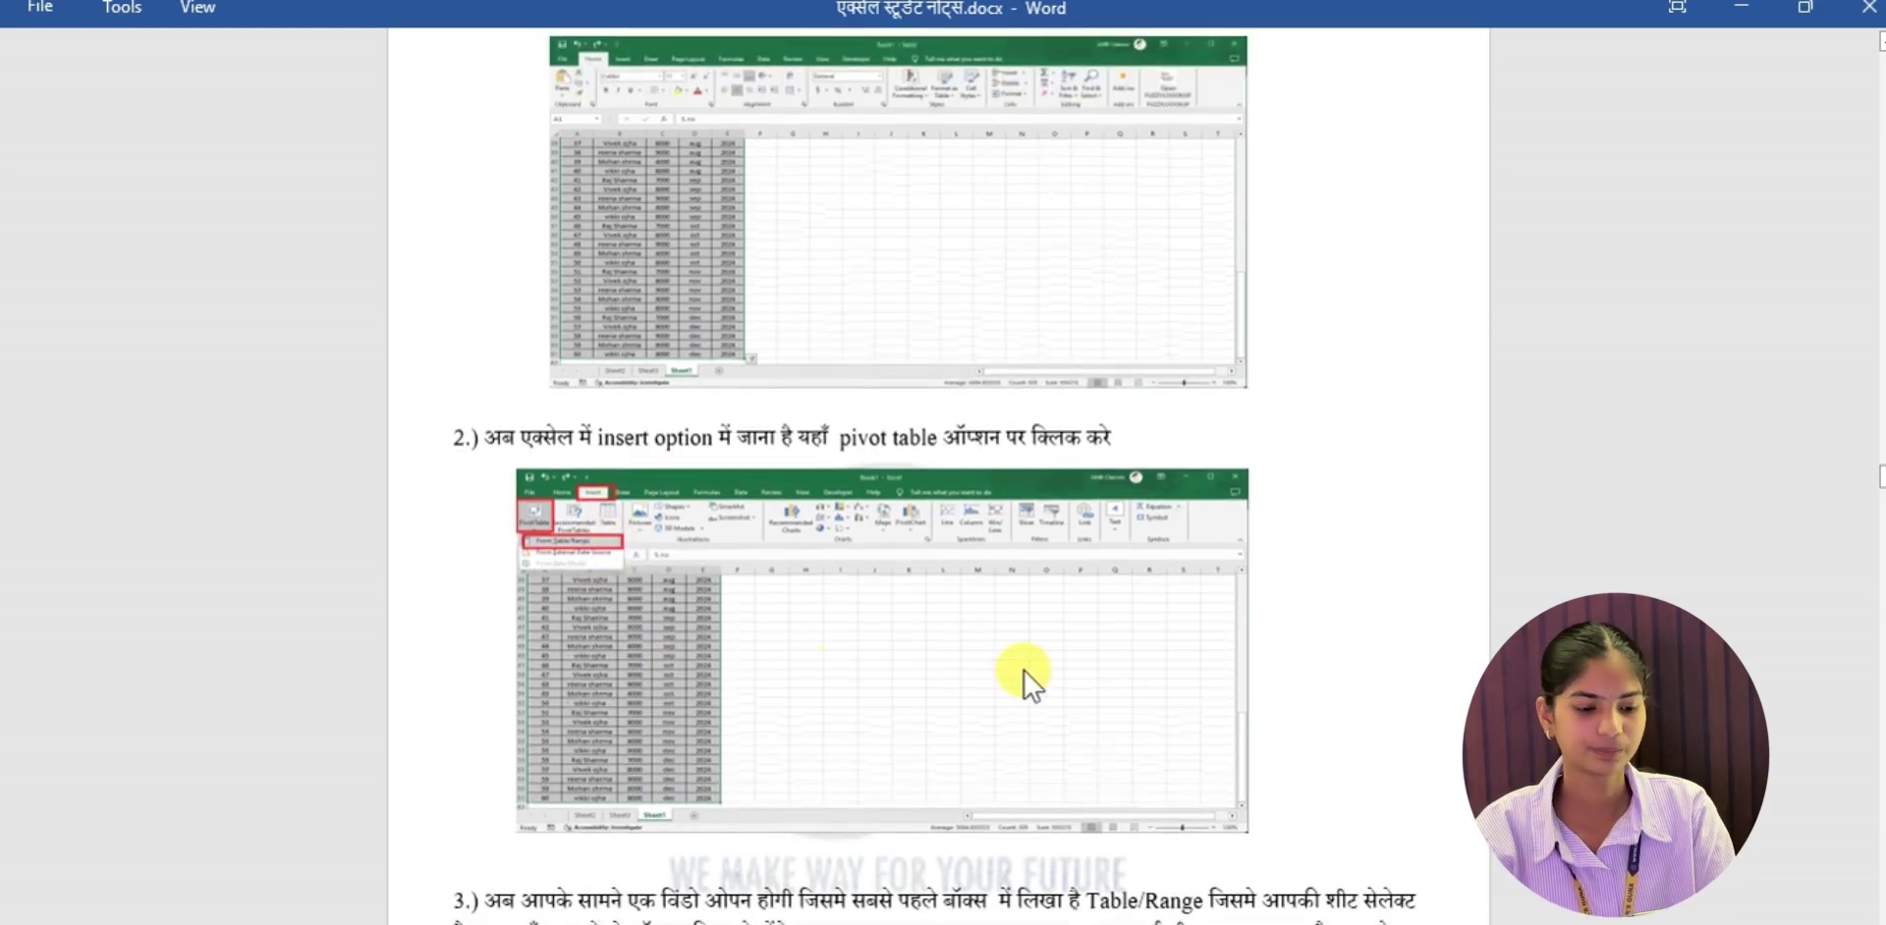
Switch to the Excel workbook and select the whole salary table, A1:D72, including the header row and blank rows
mouse_move(1276, 924)
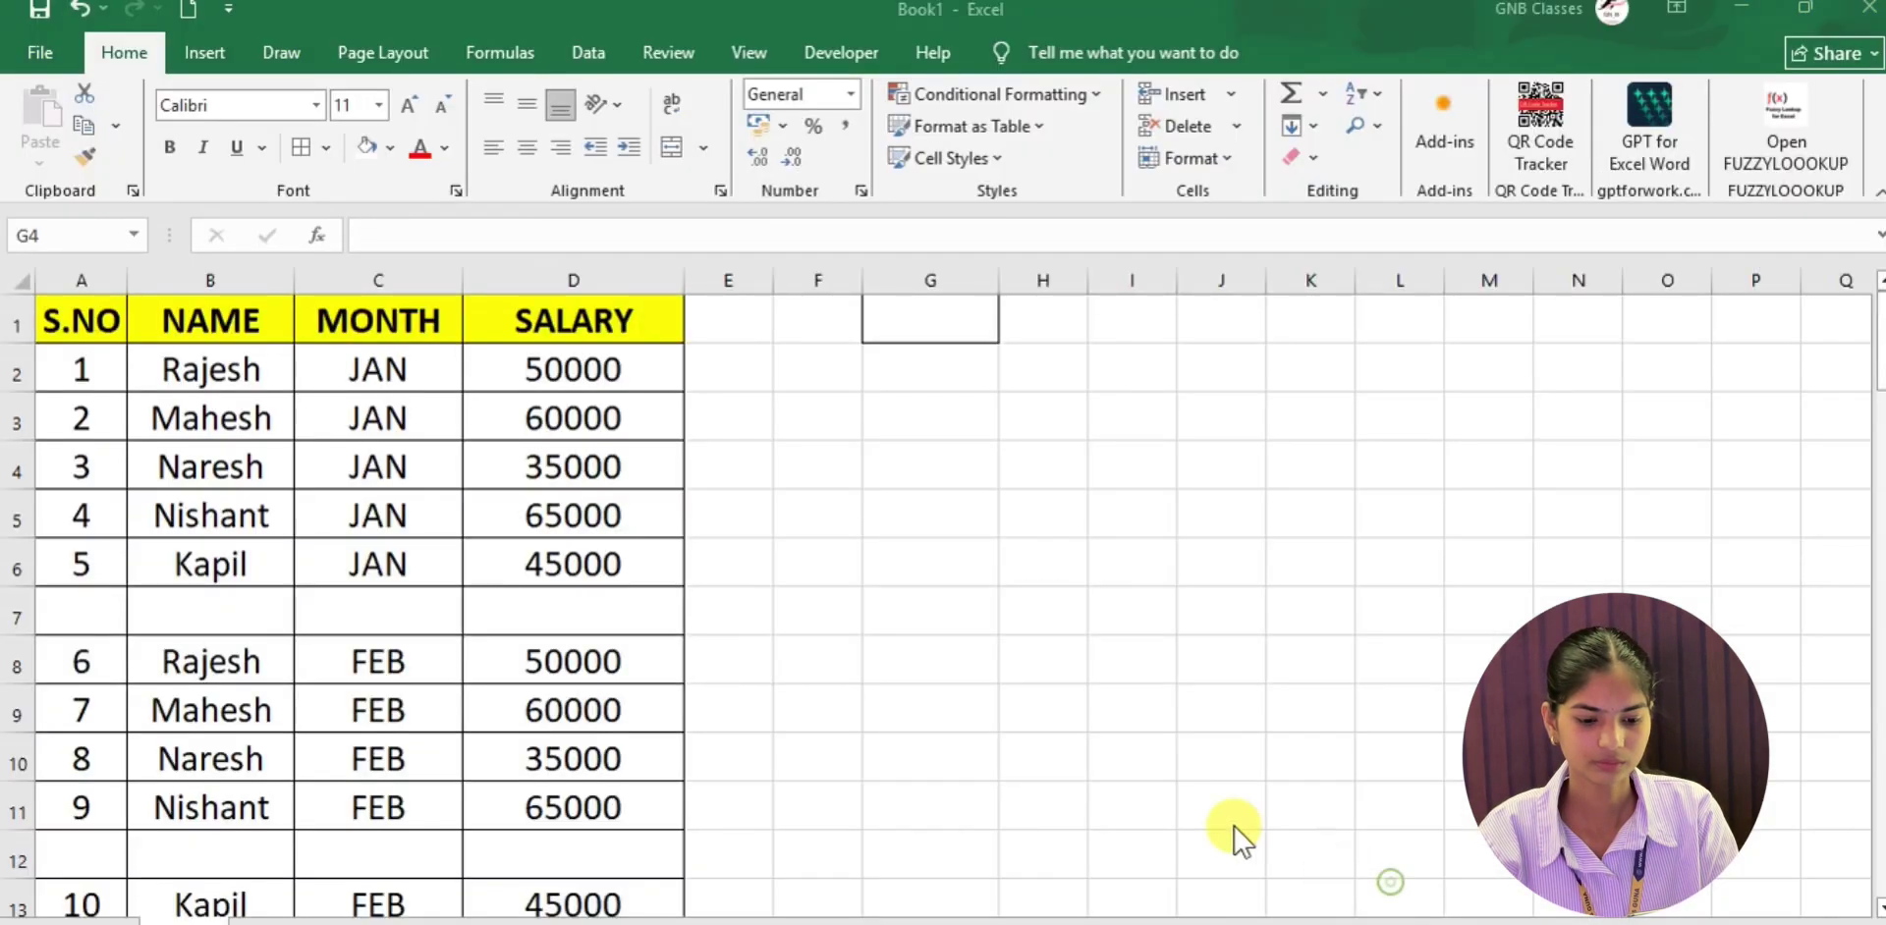
click(1375, 875)
click(551, 408)
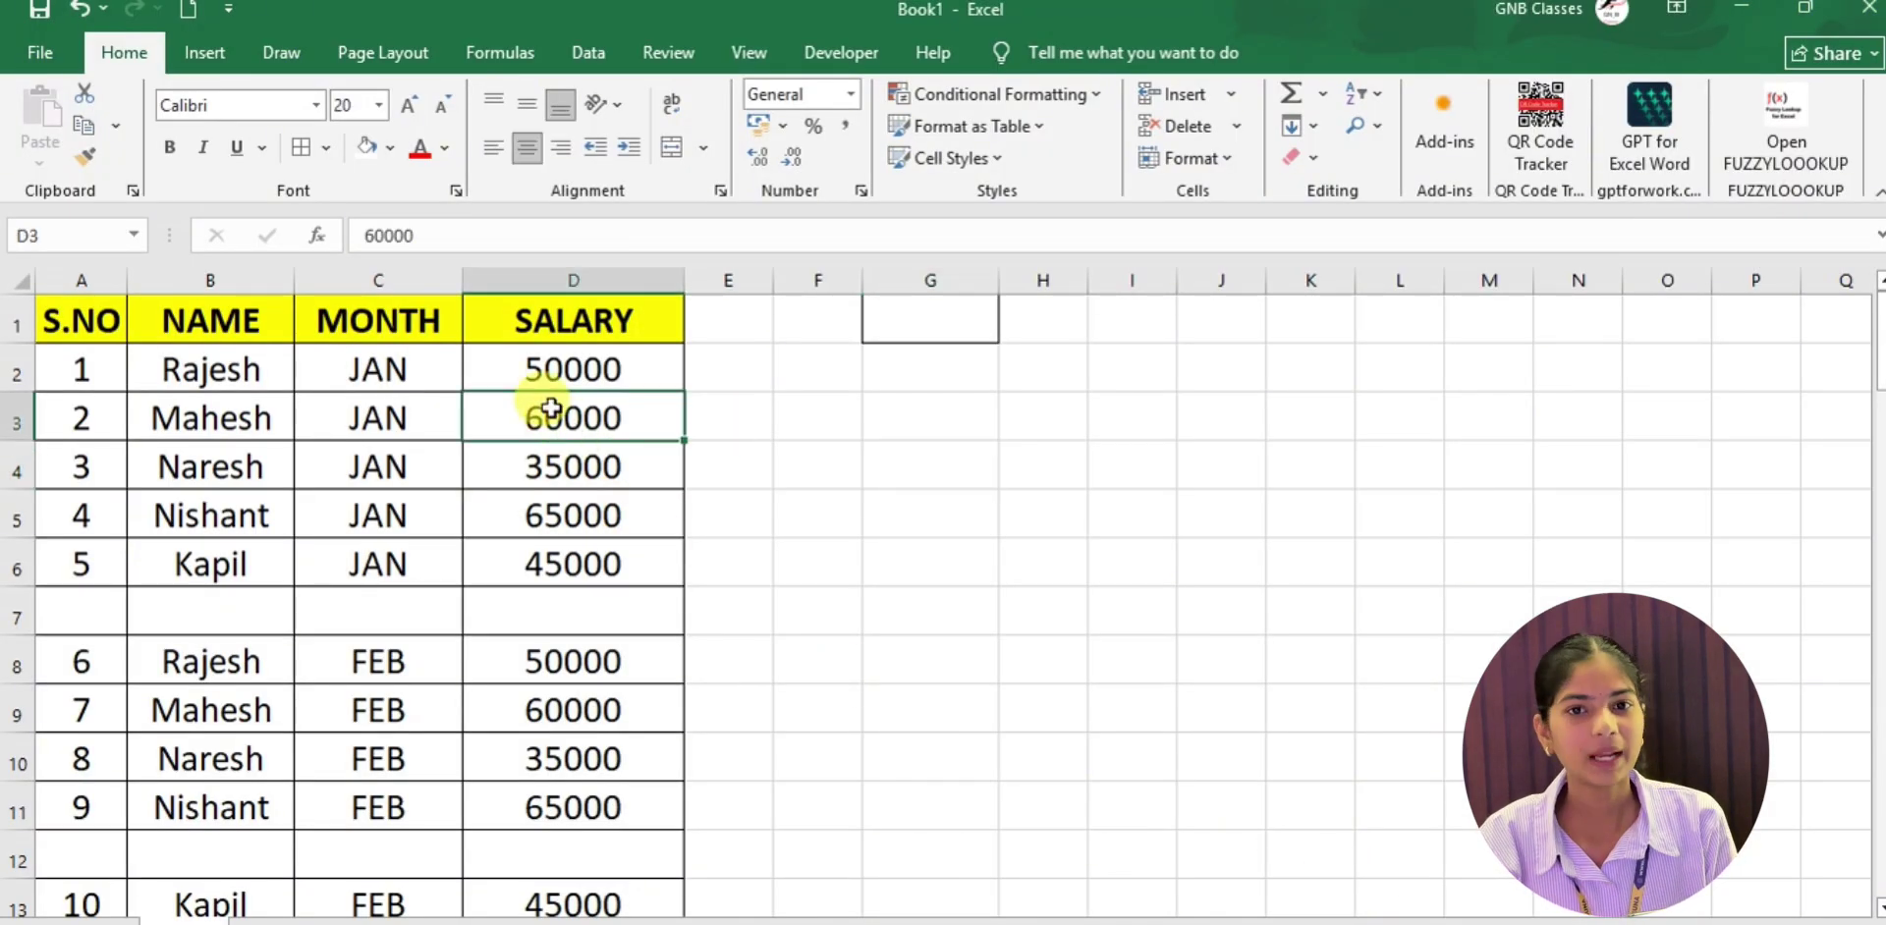
key(ctrl+a)
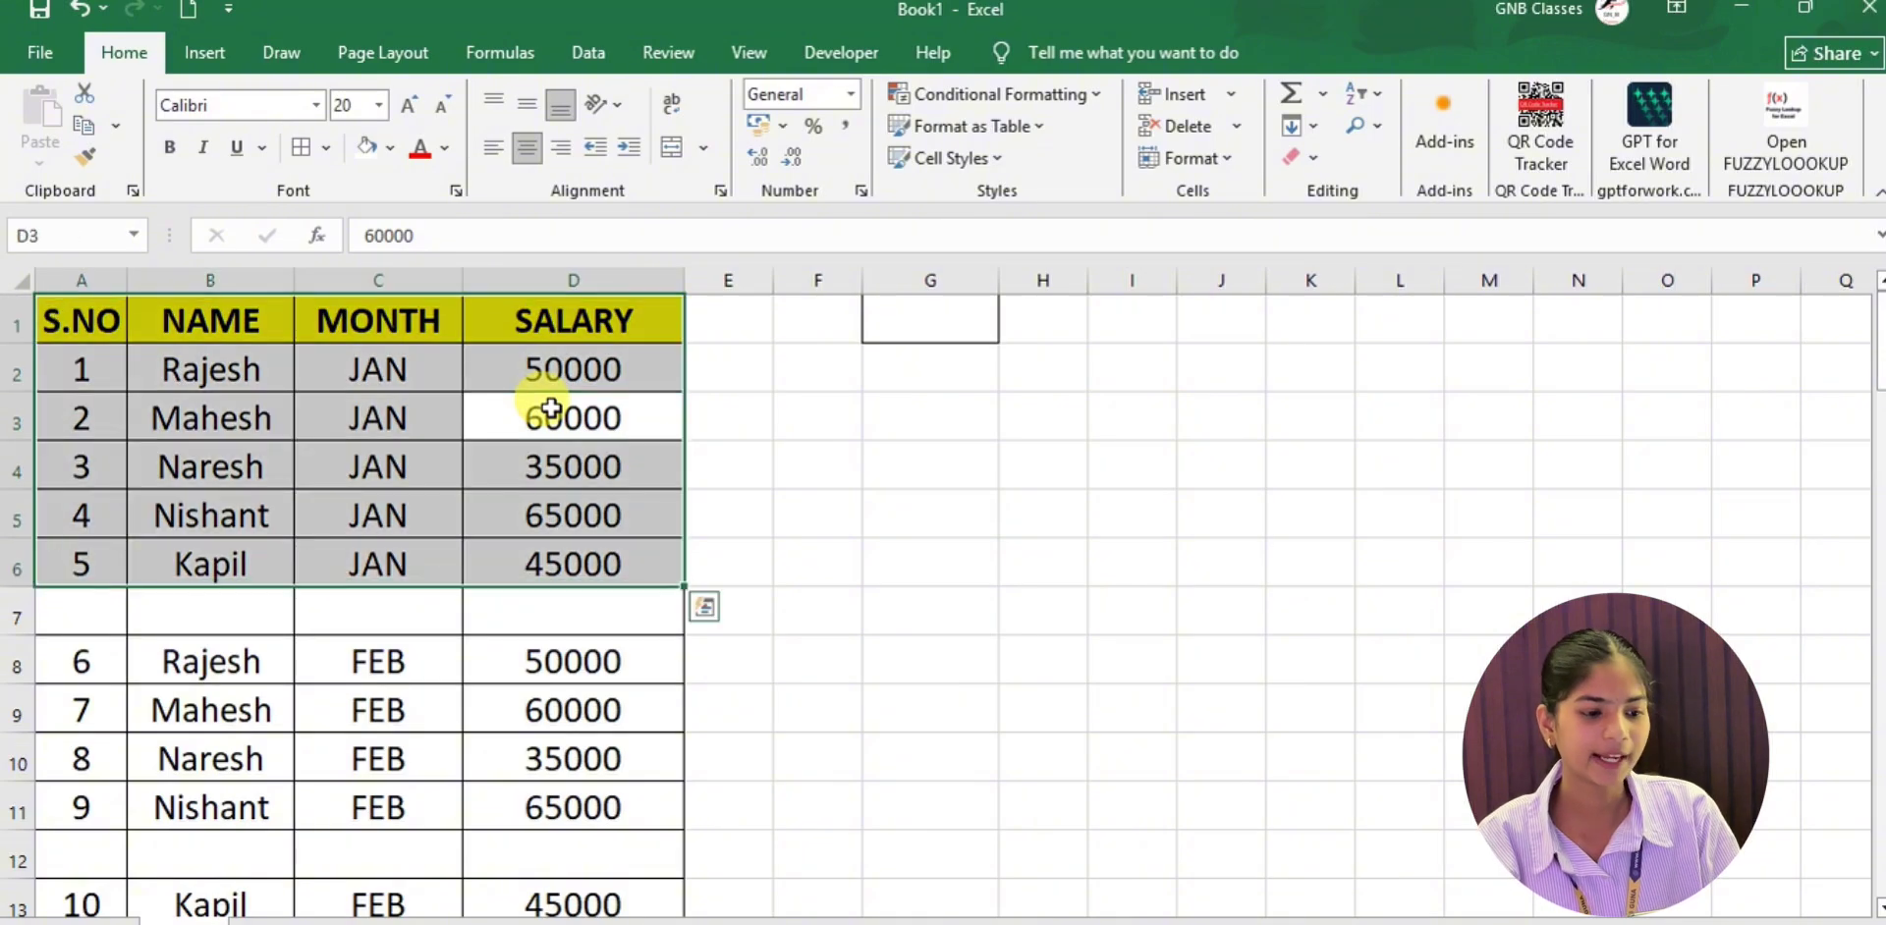
click(527, 453)
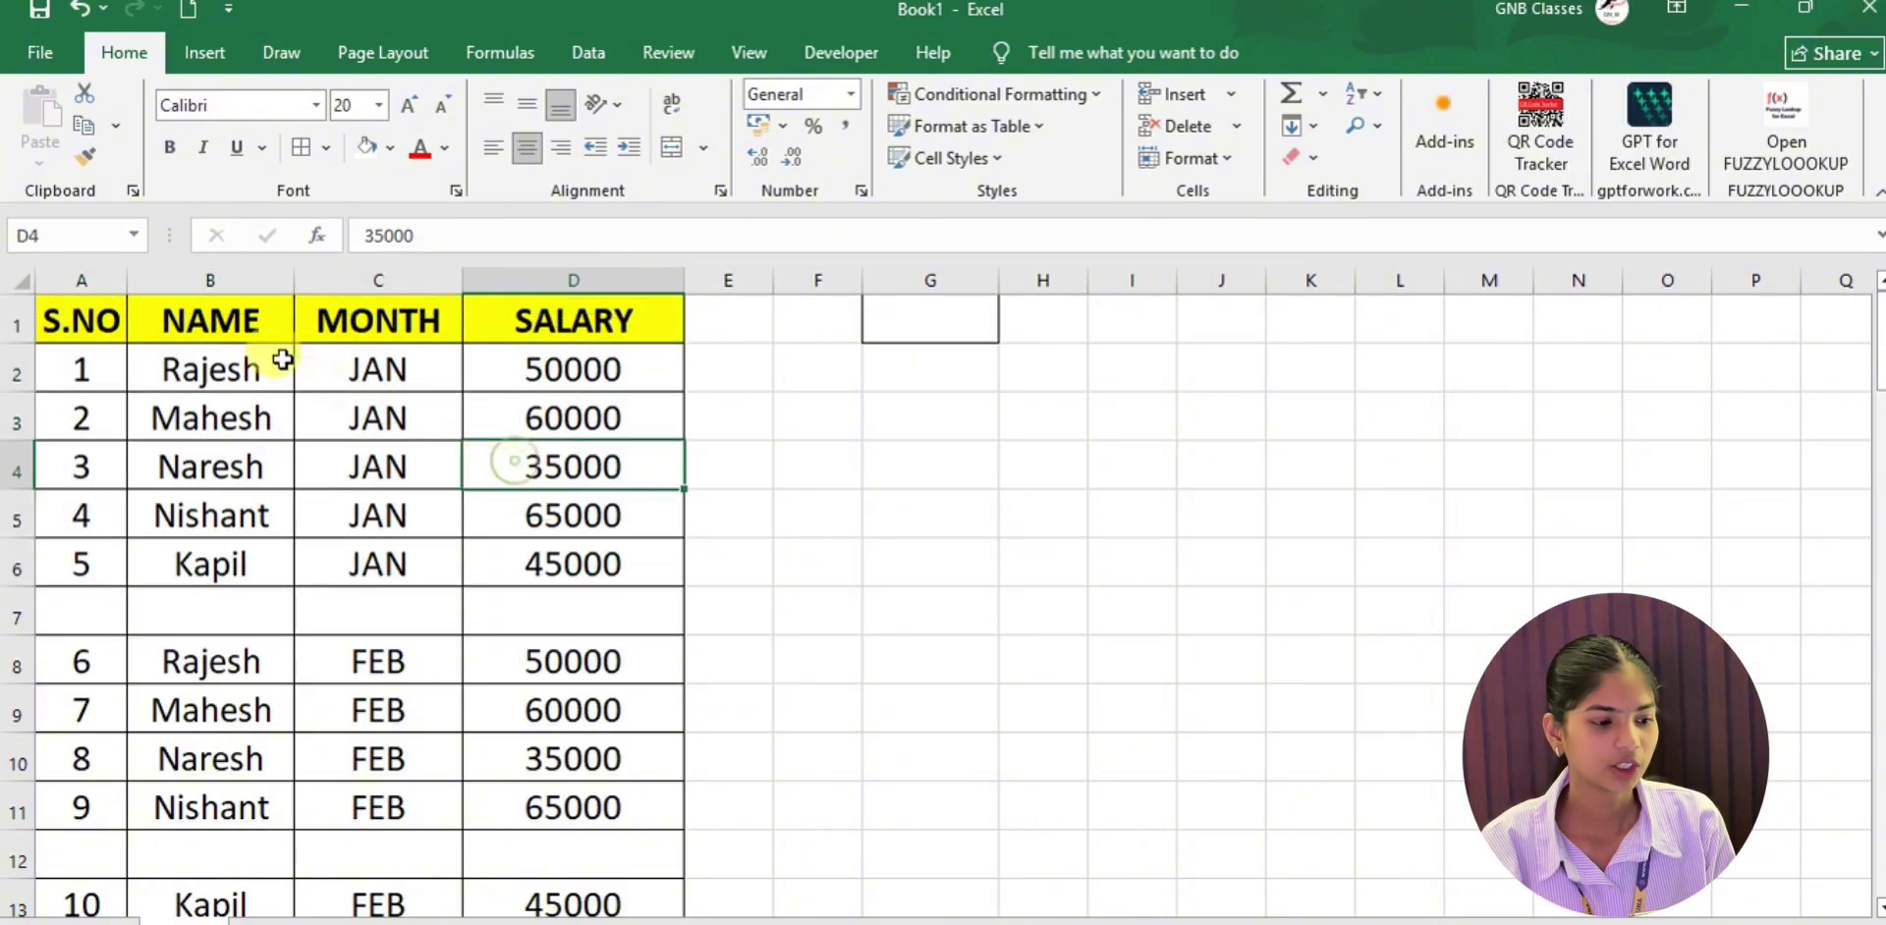
drag(68, 320, 608, 864)
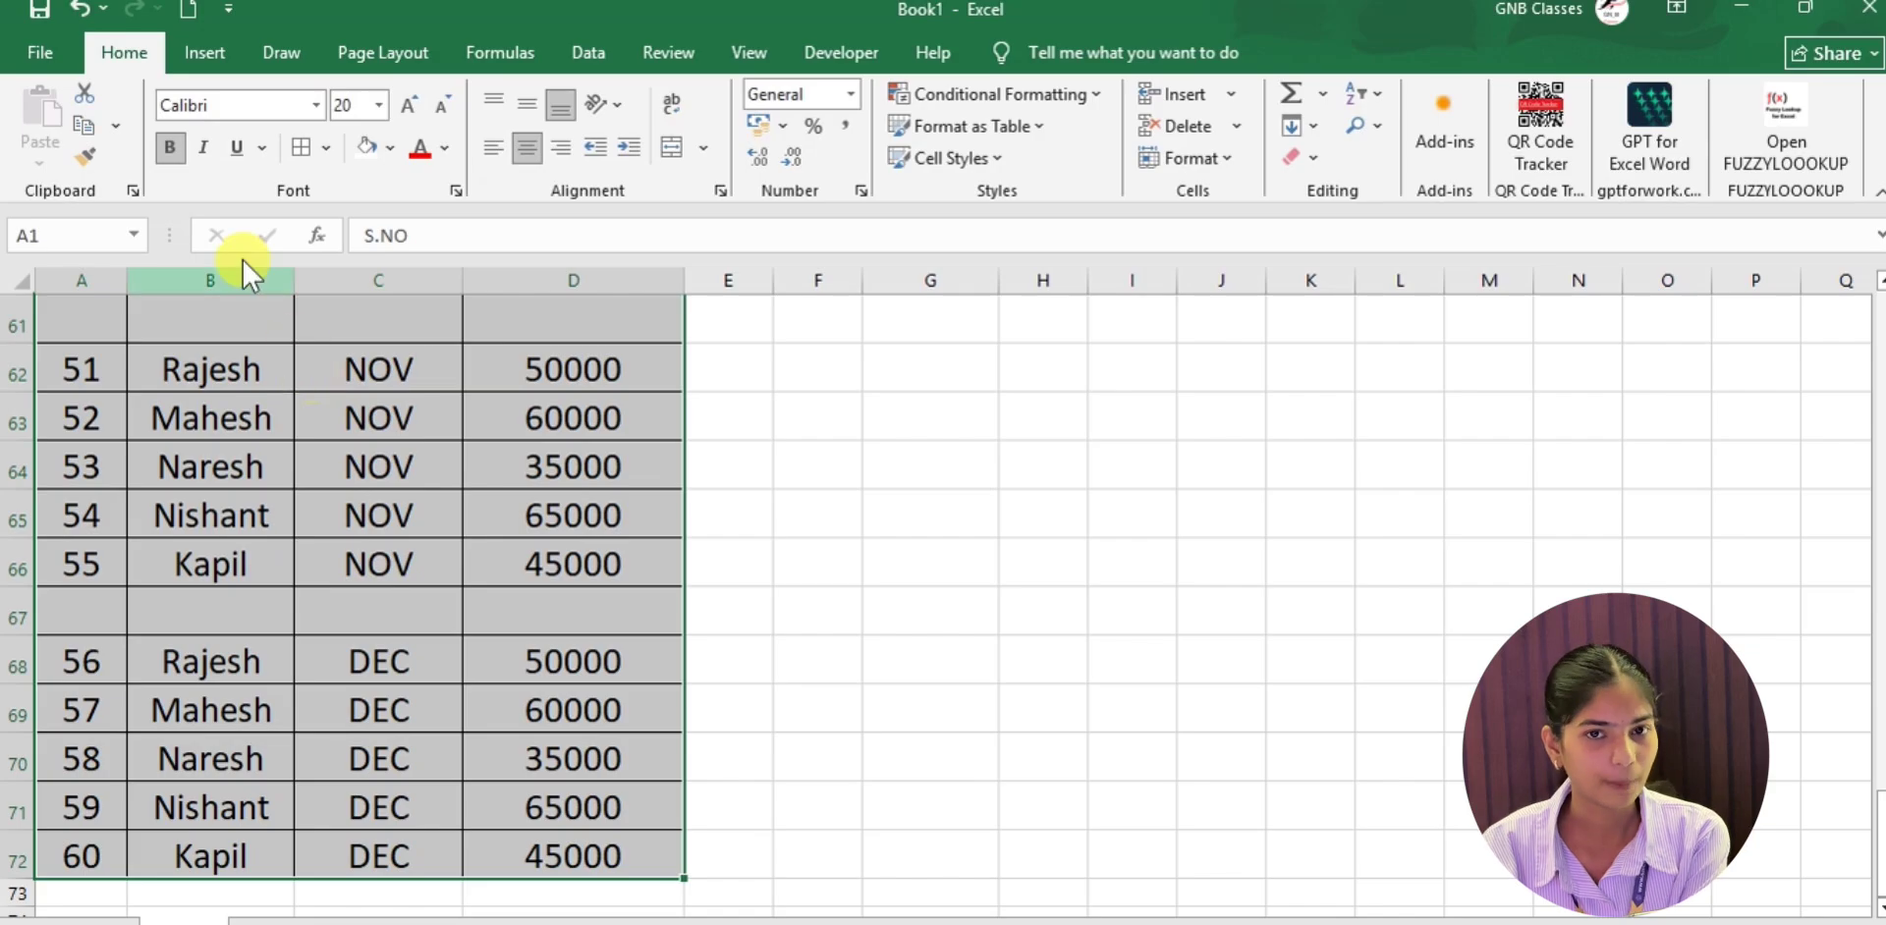
Create a PivotTable from the range Sheet1!$A$1:$D$72 and place it on a new worksheet
click(191, 52)
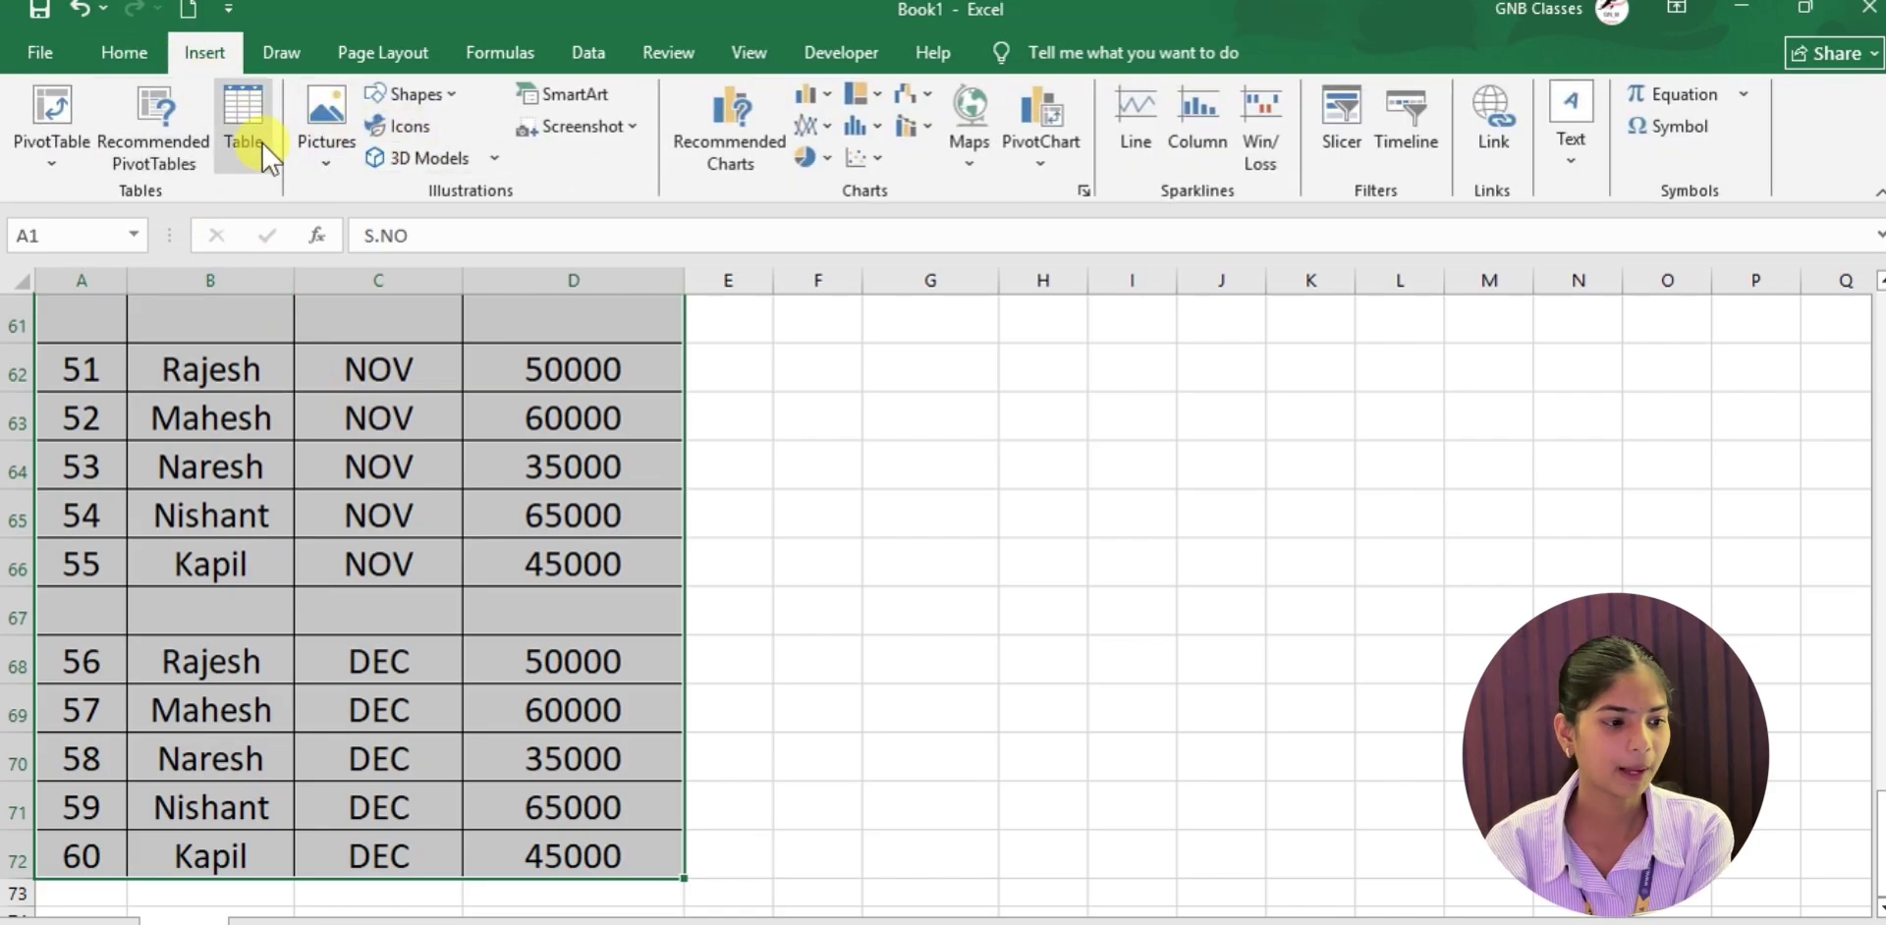
click(60, 155)
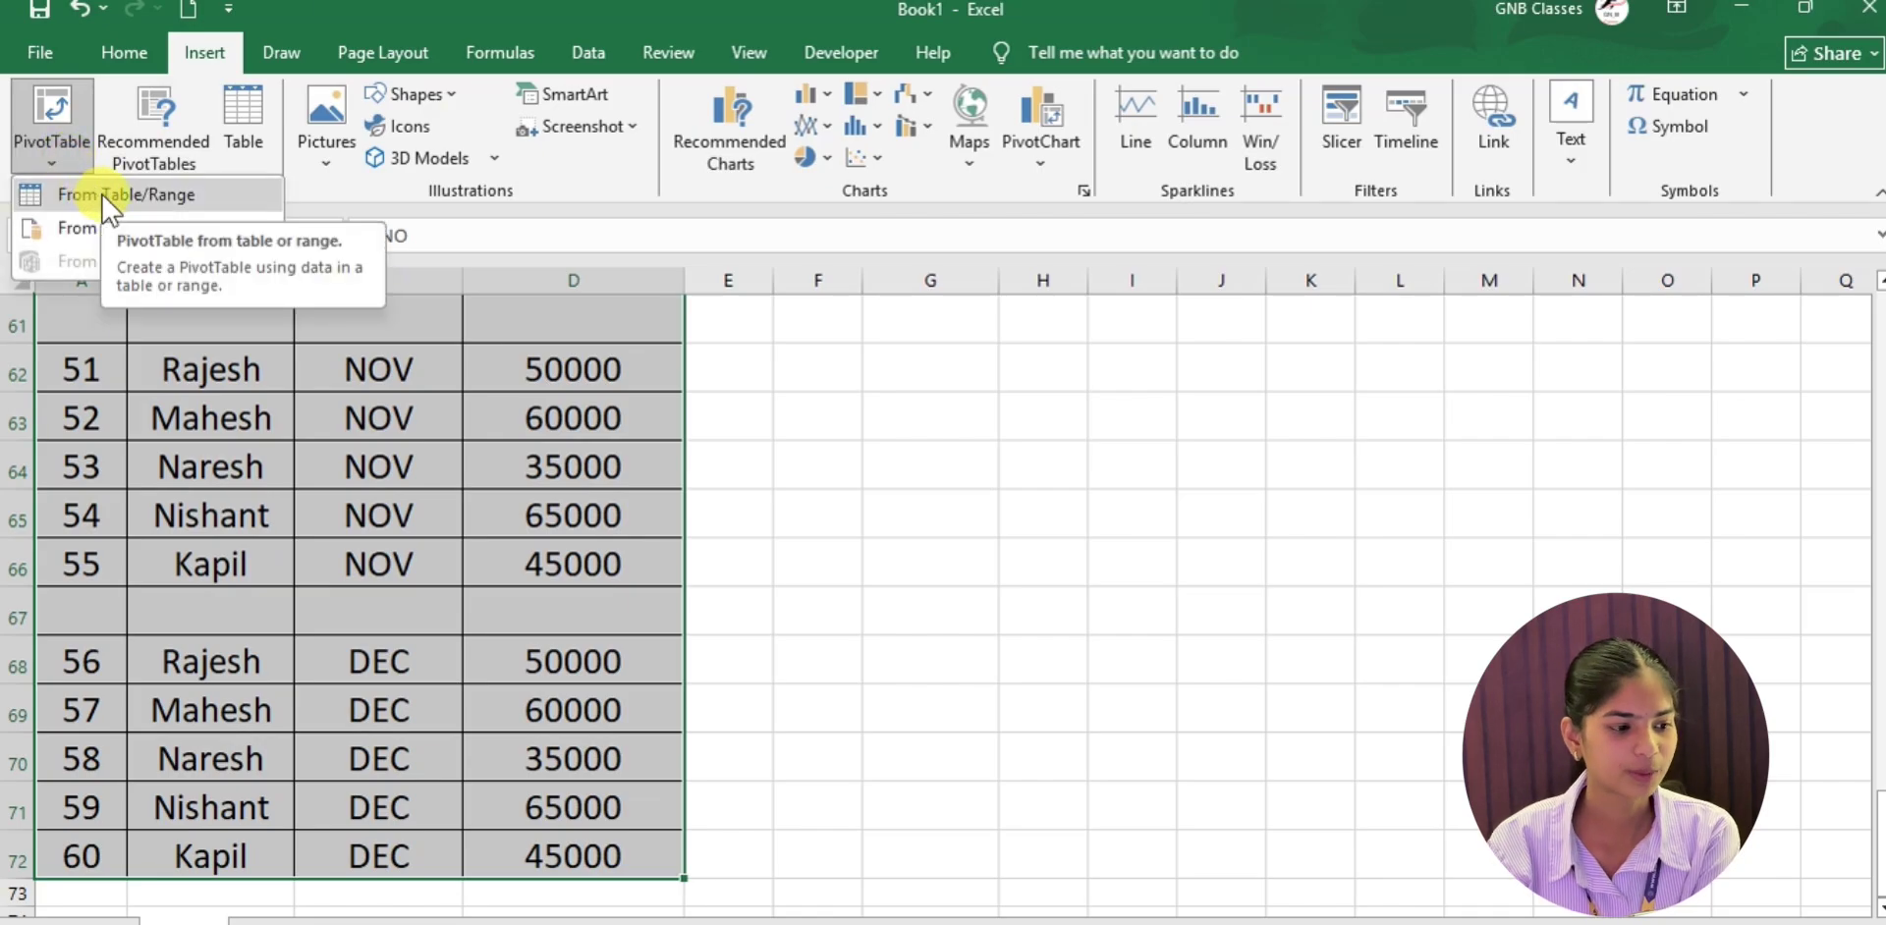
click(105, 195)
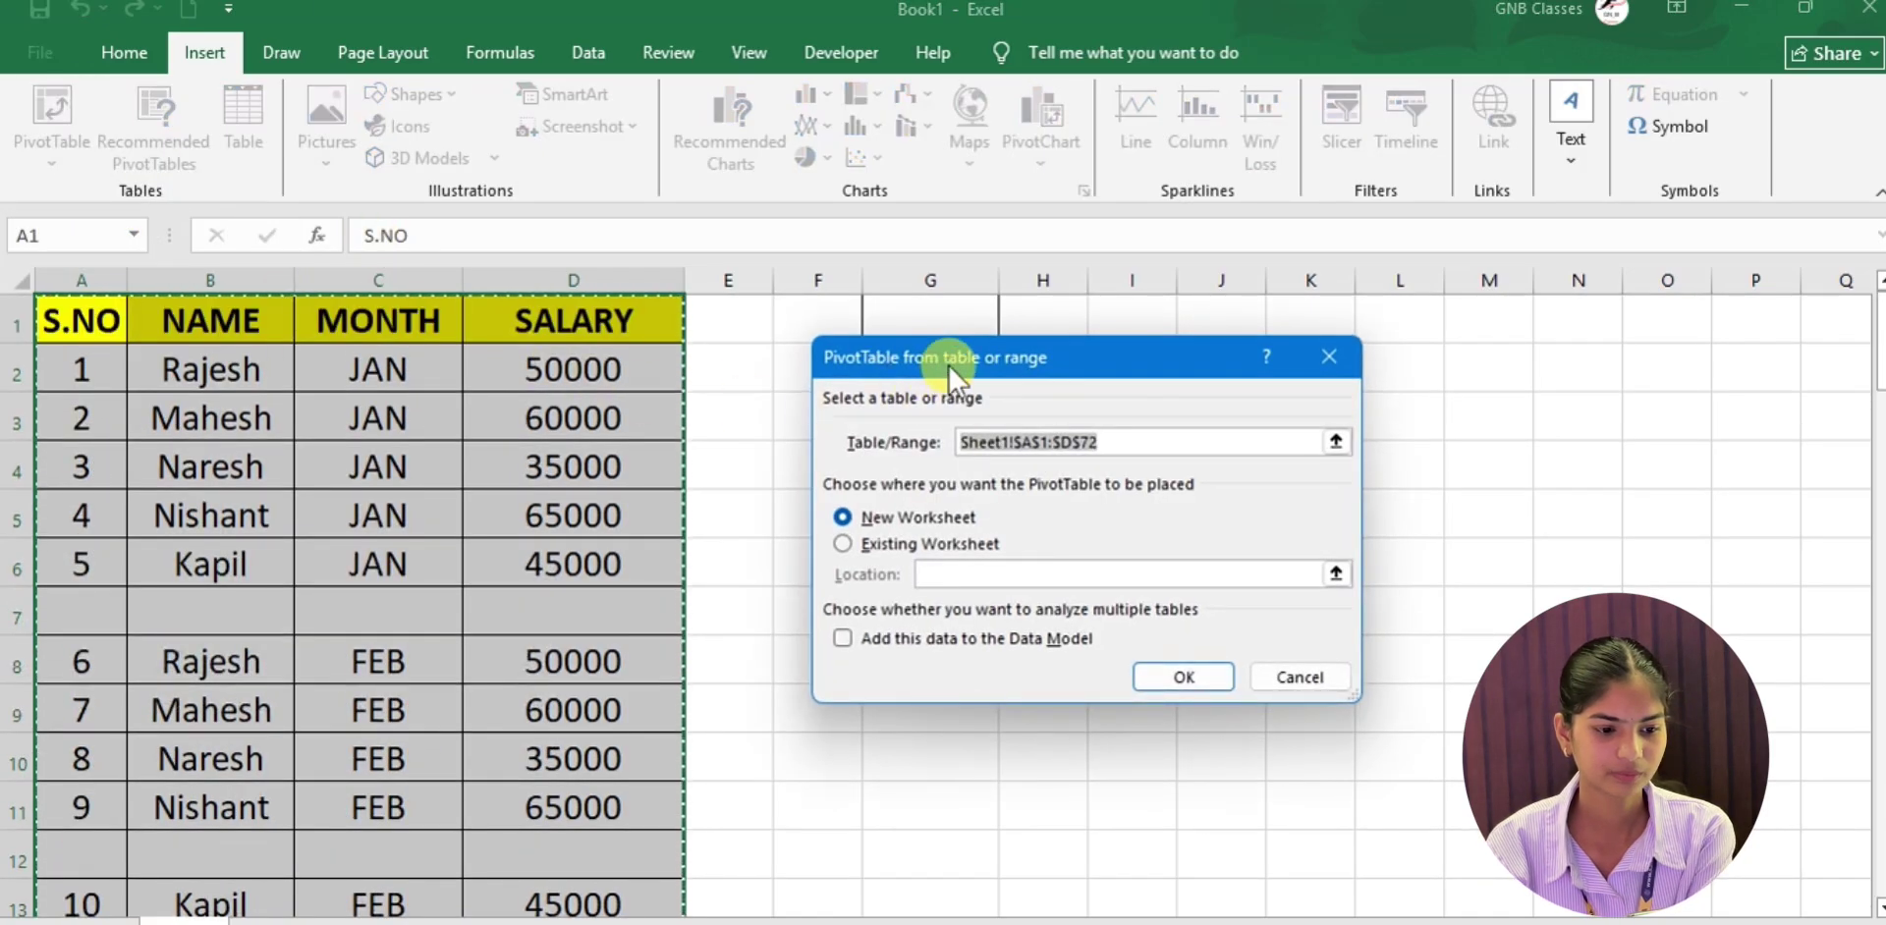
drag(947, 363, 720, 279)
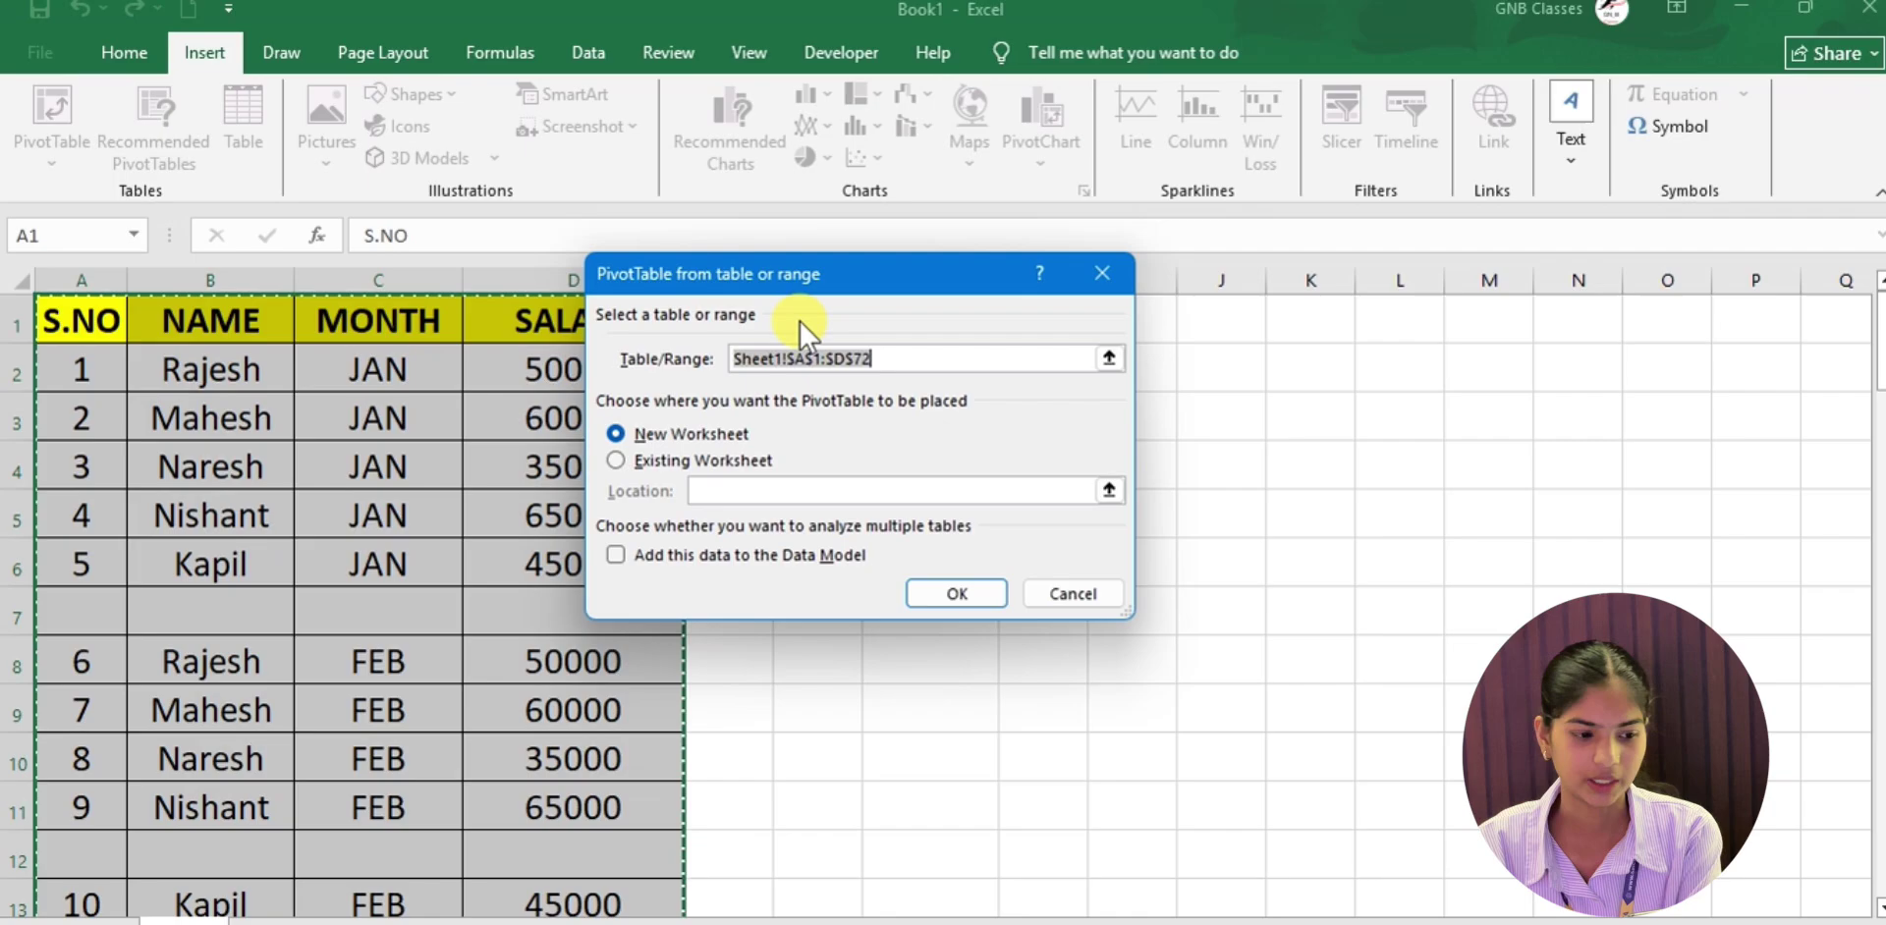
click(889, 358)
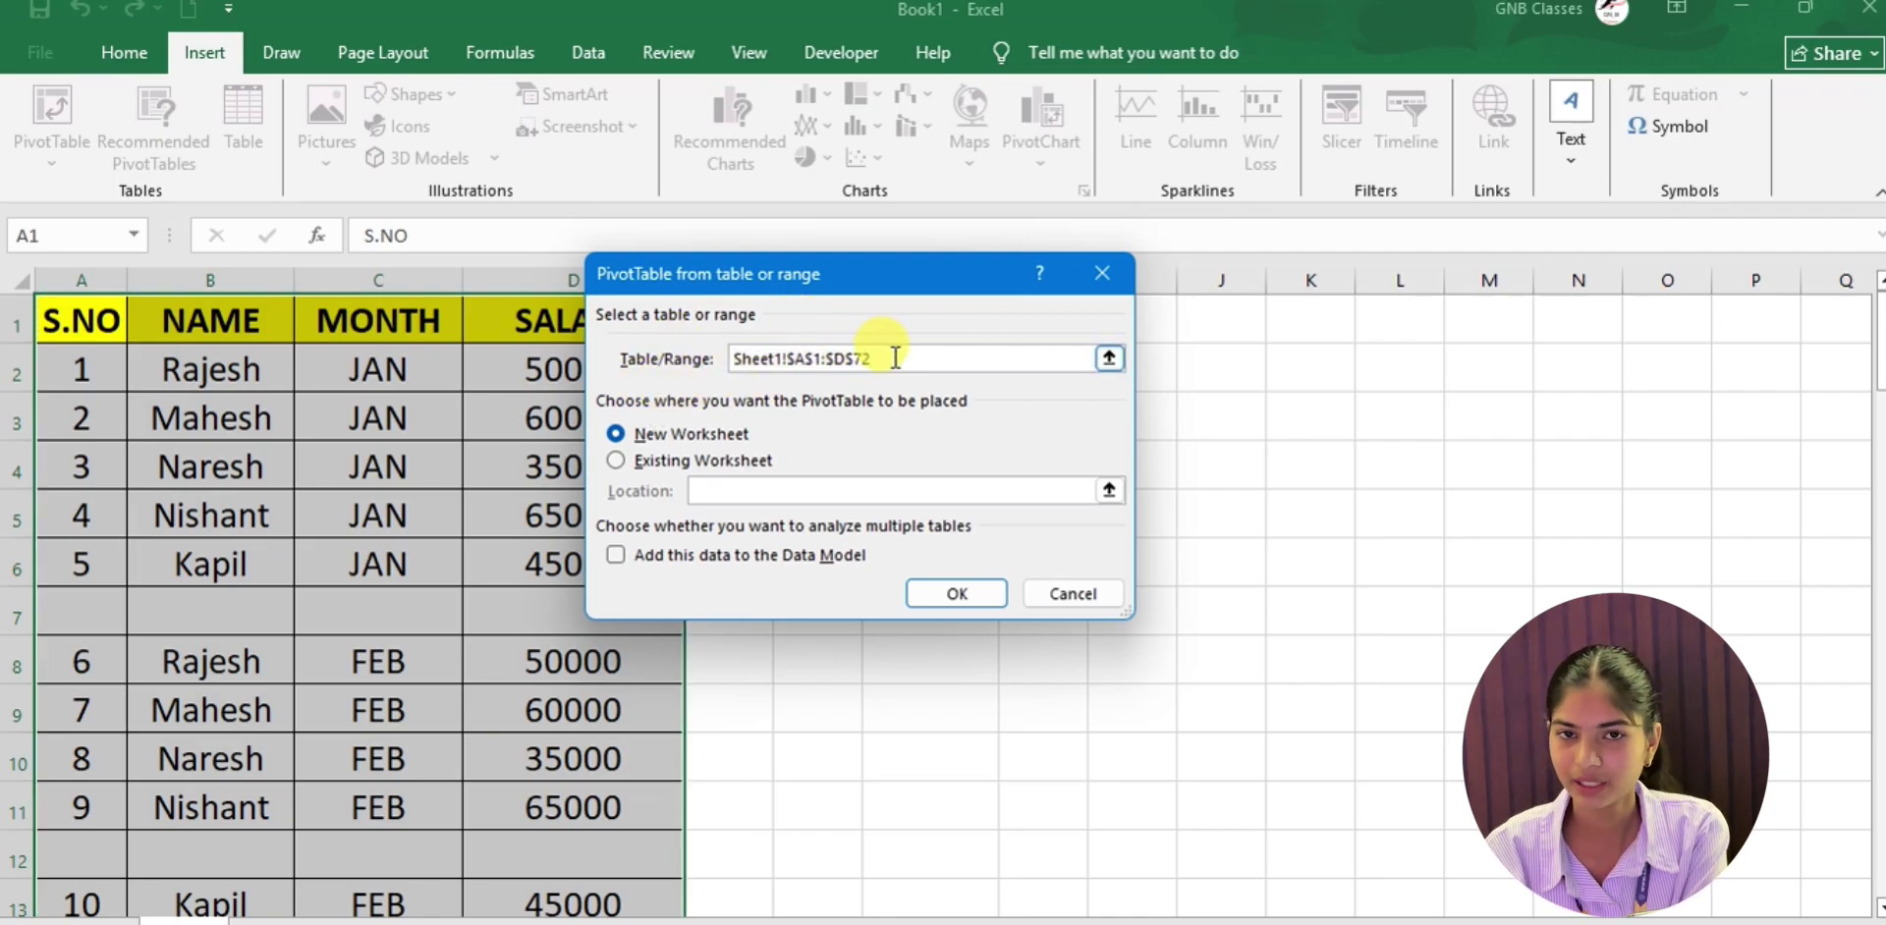
click(726, 460)
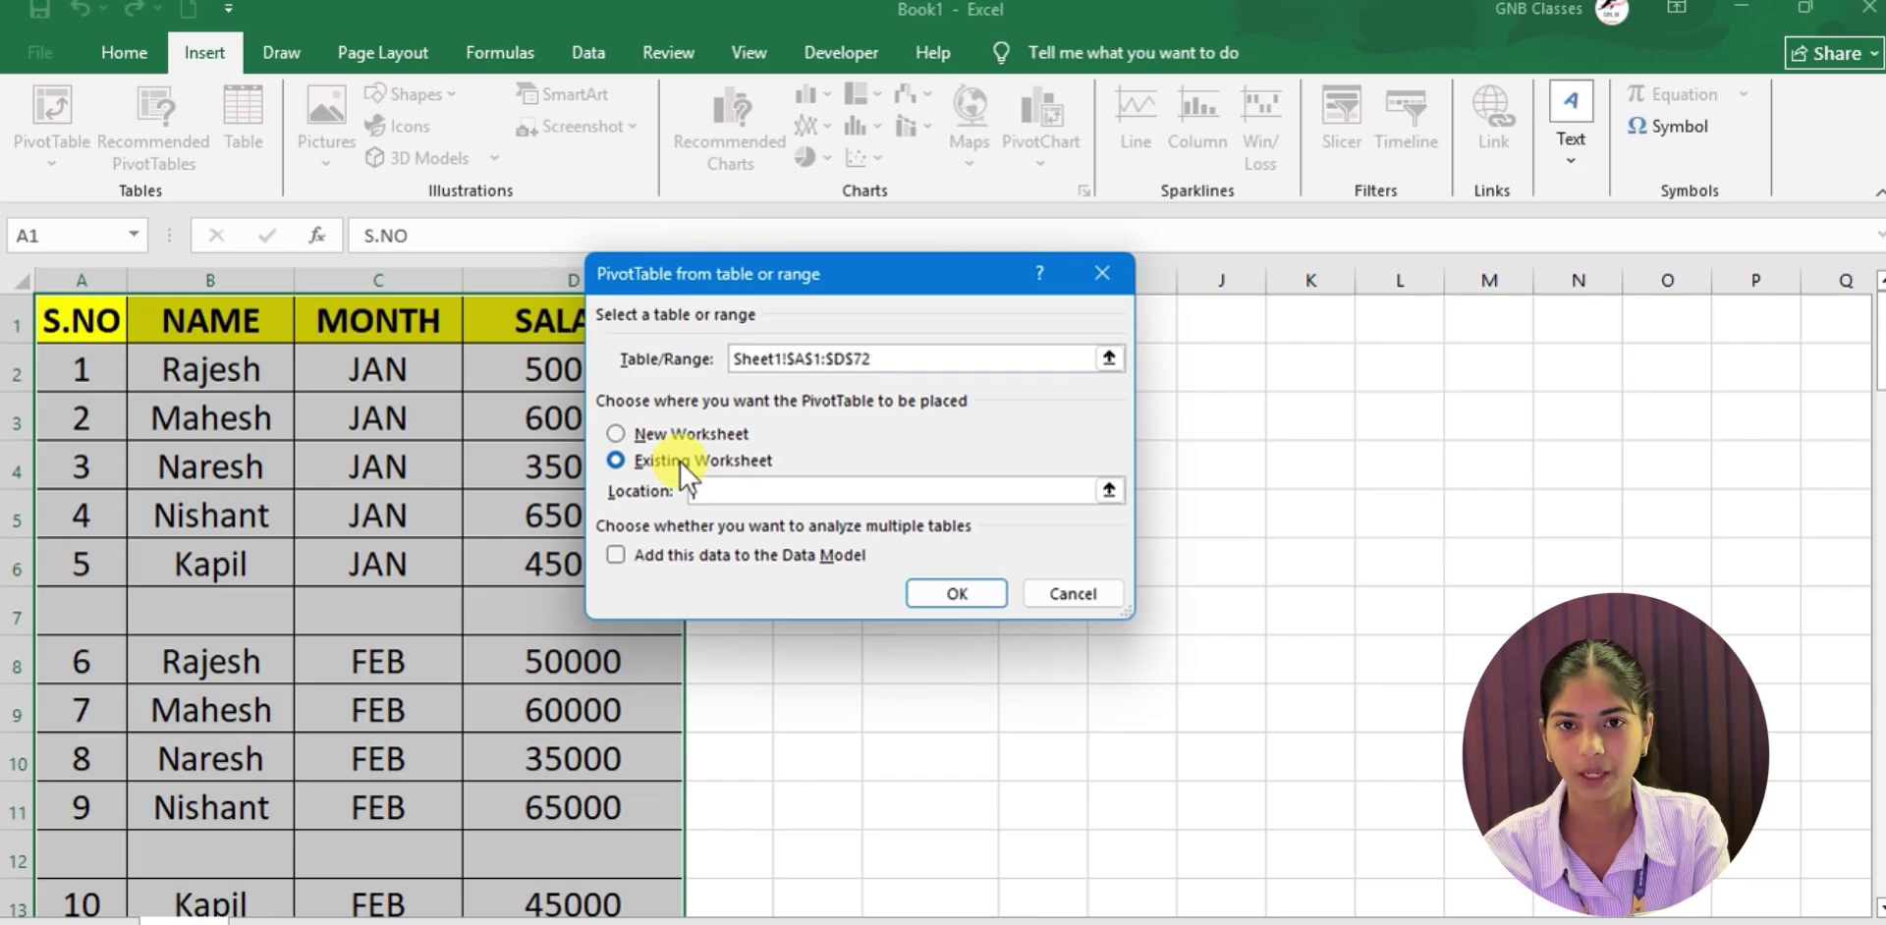
click(668, 435)
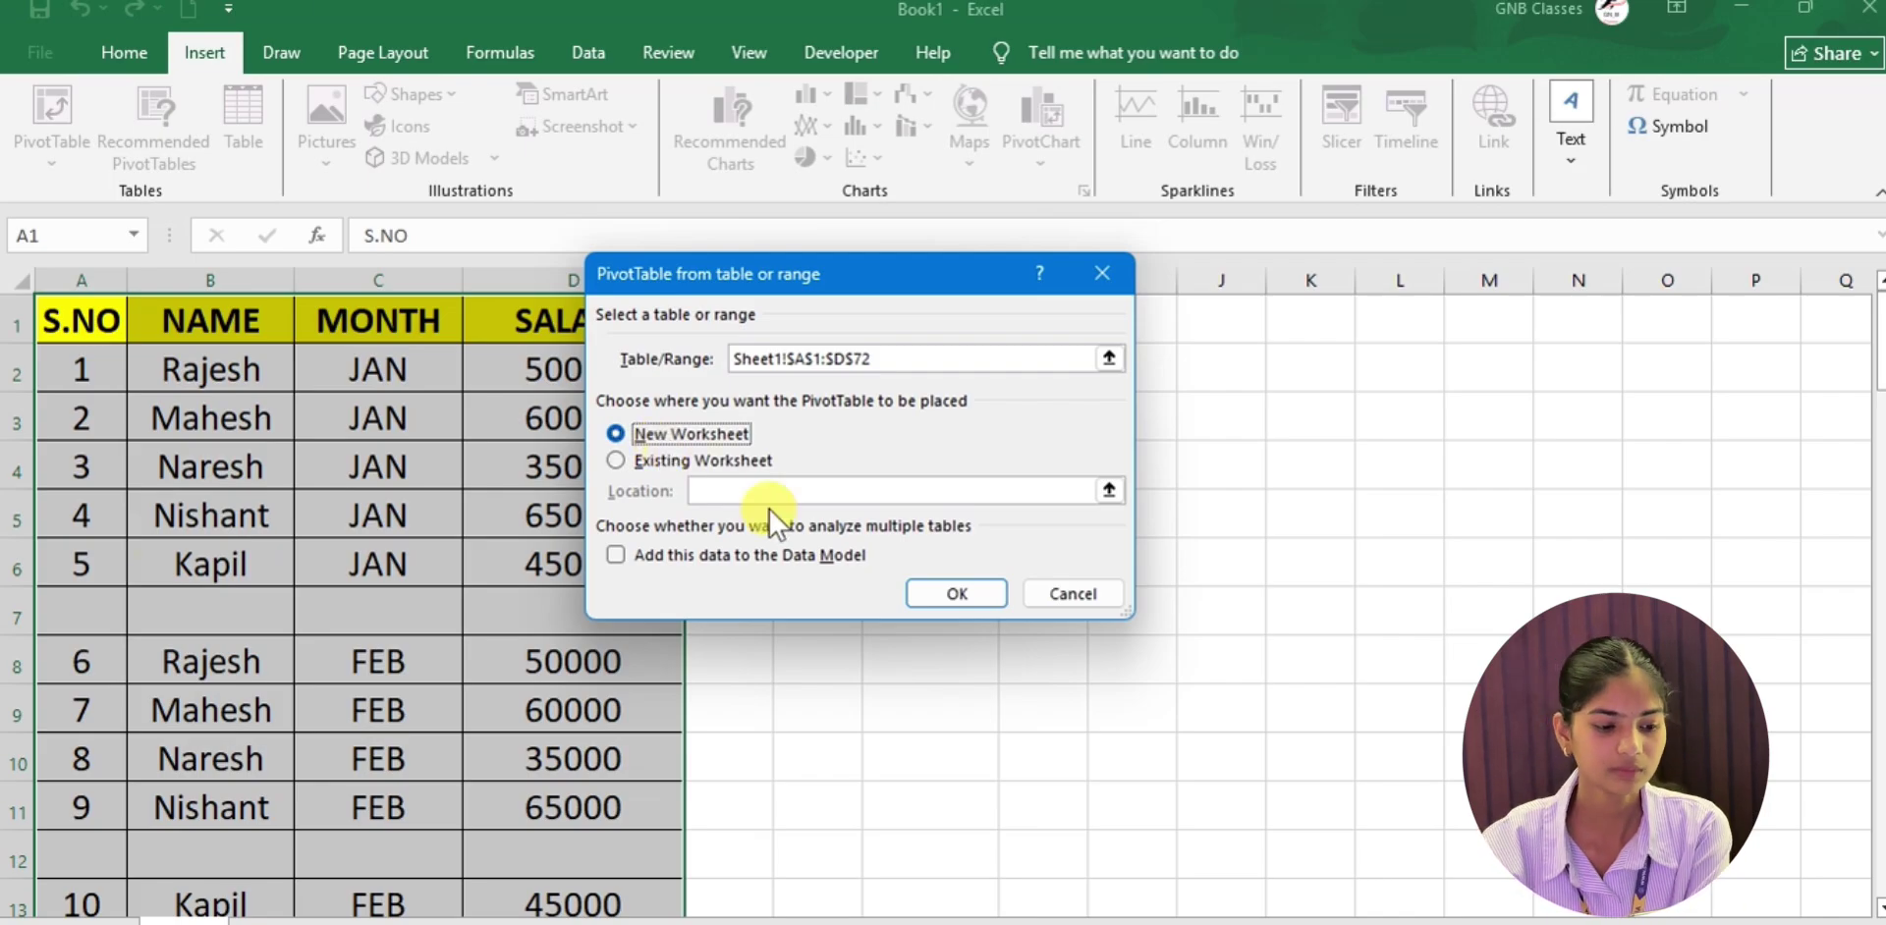
click(982, 587)
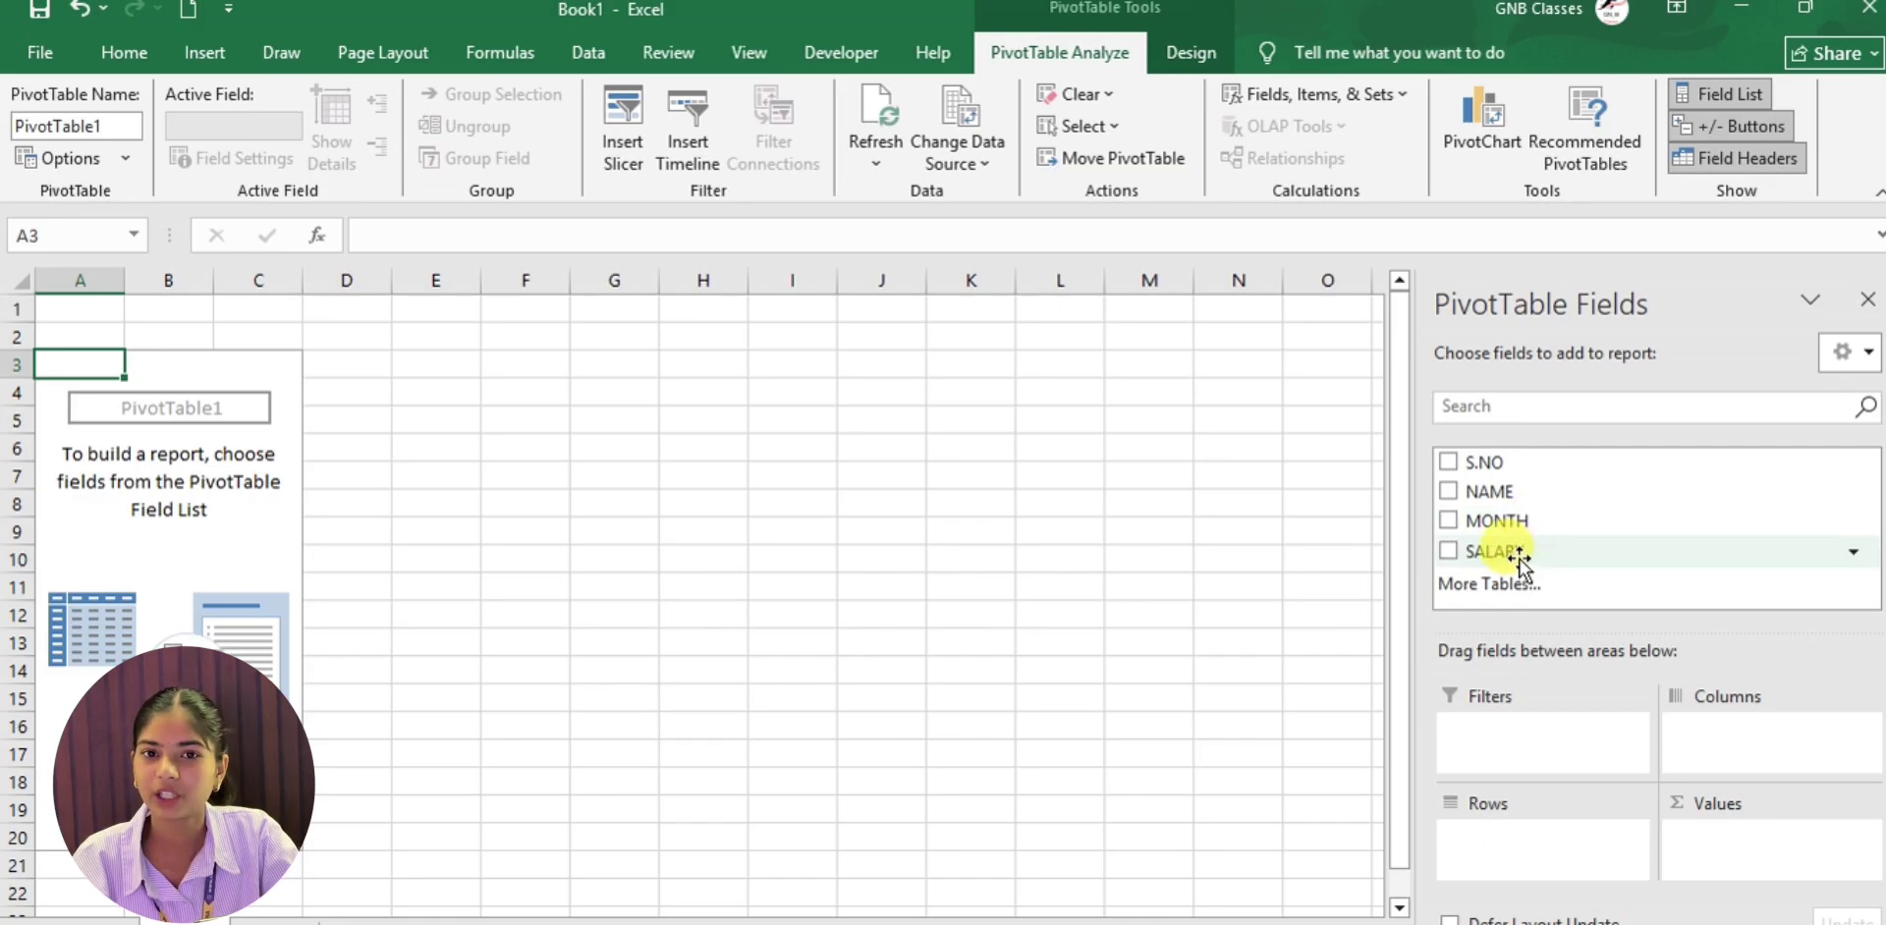
Lay out the PivotTable with the sum of SALARY as values, MONTH as columns and NAME as rows
drag(1520, 559, 1726, 846)
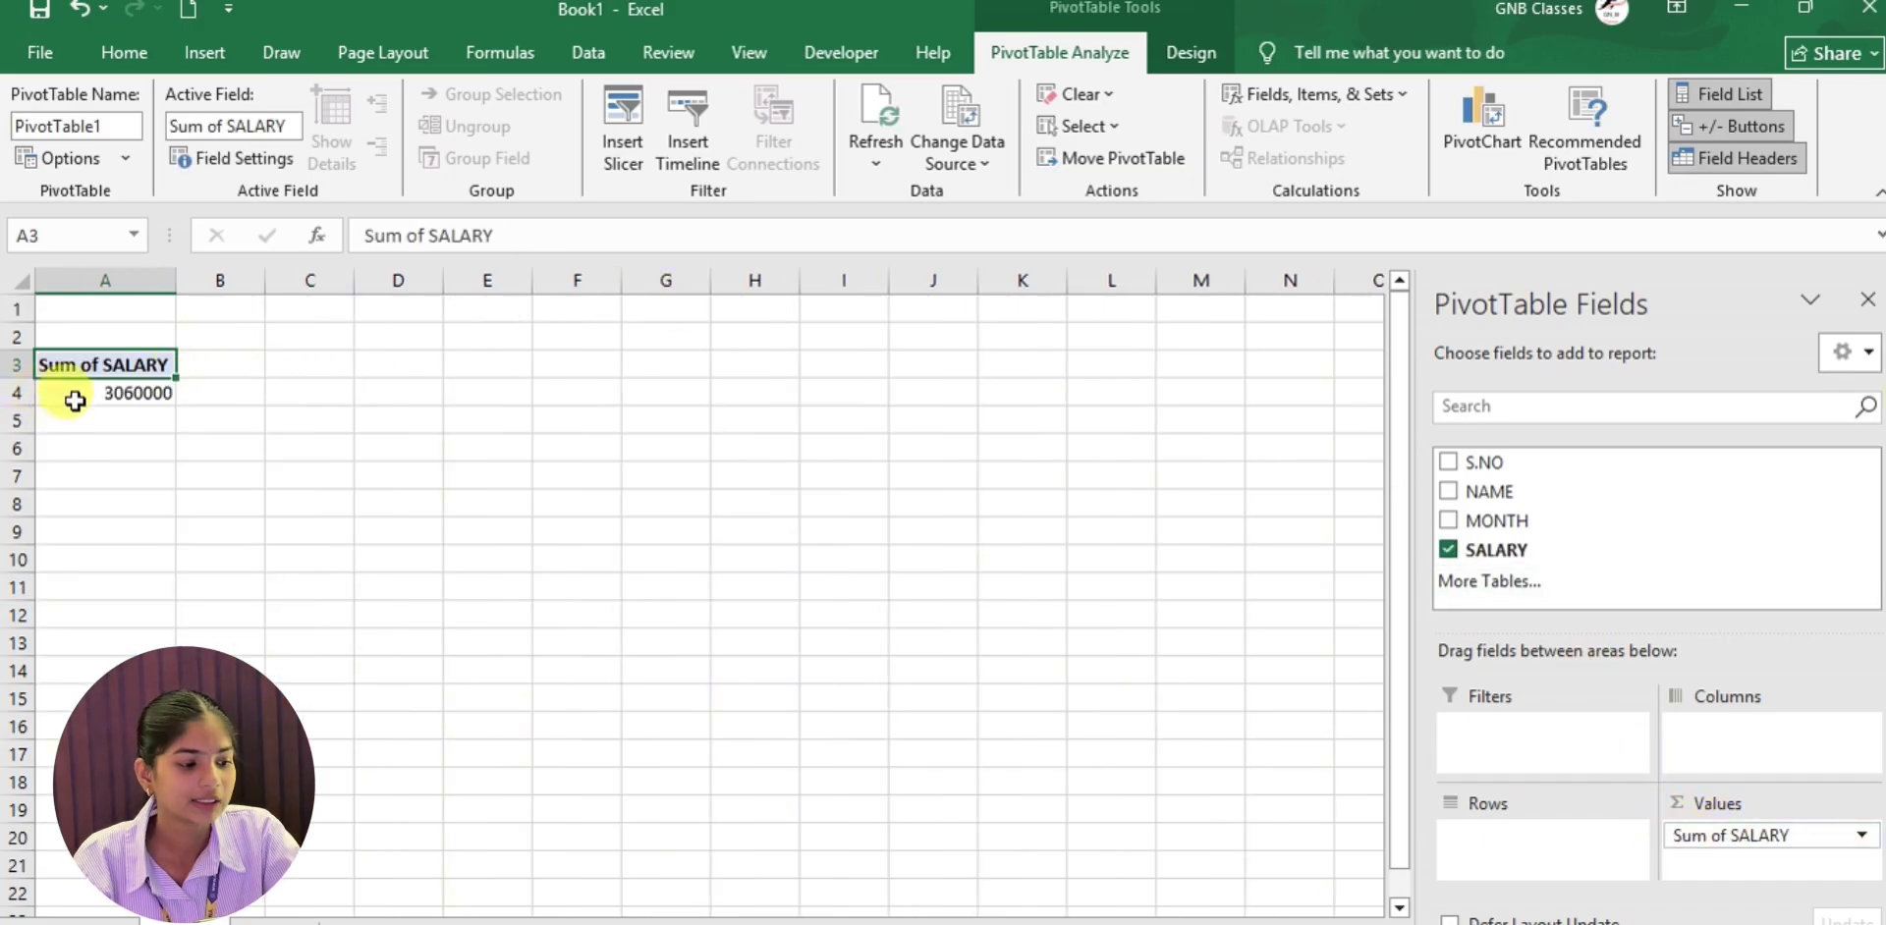
mouse_move(83, 401)
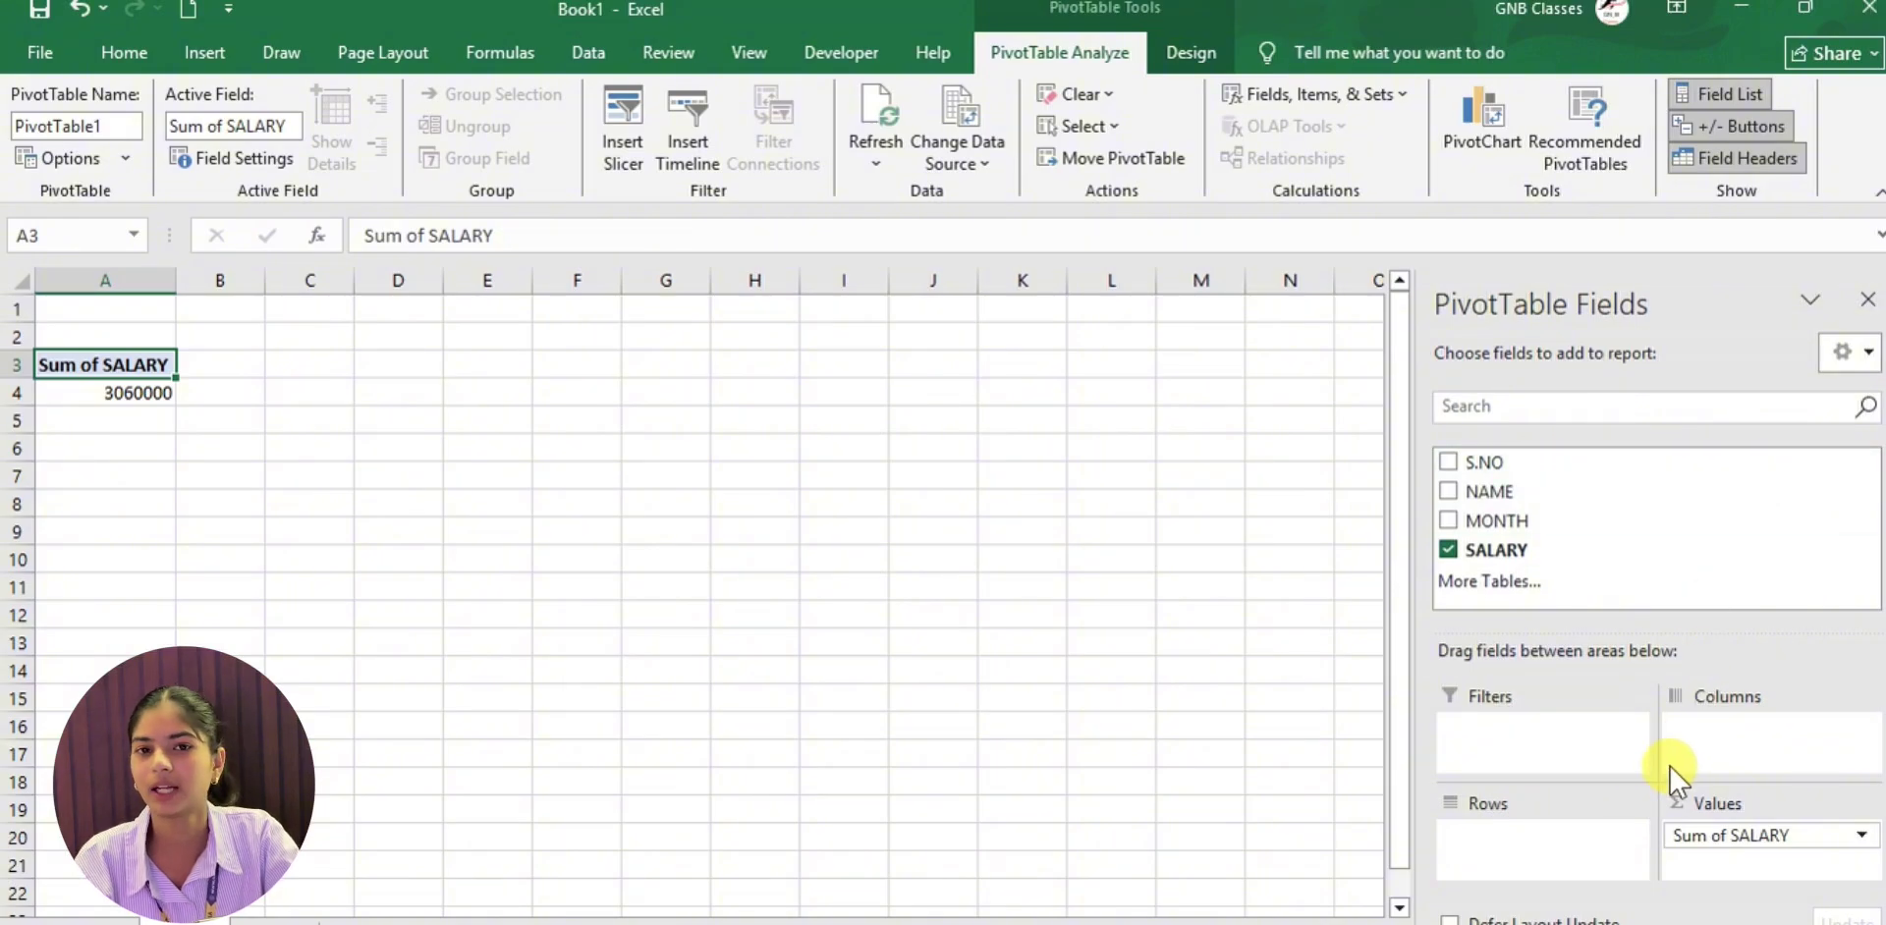
drag(1464, 521, 1734, 729)
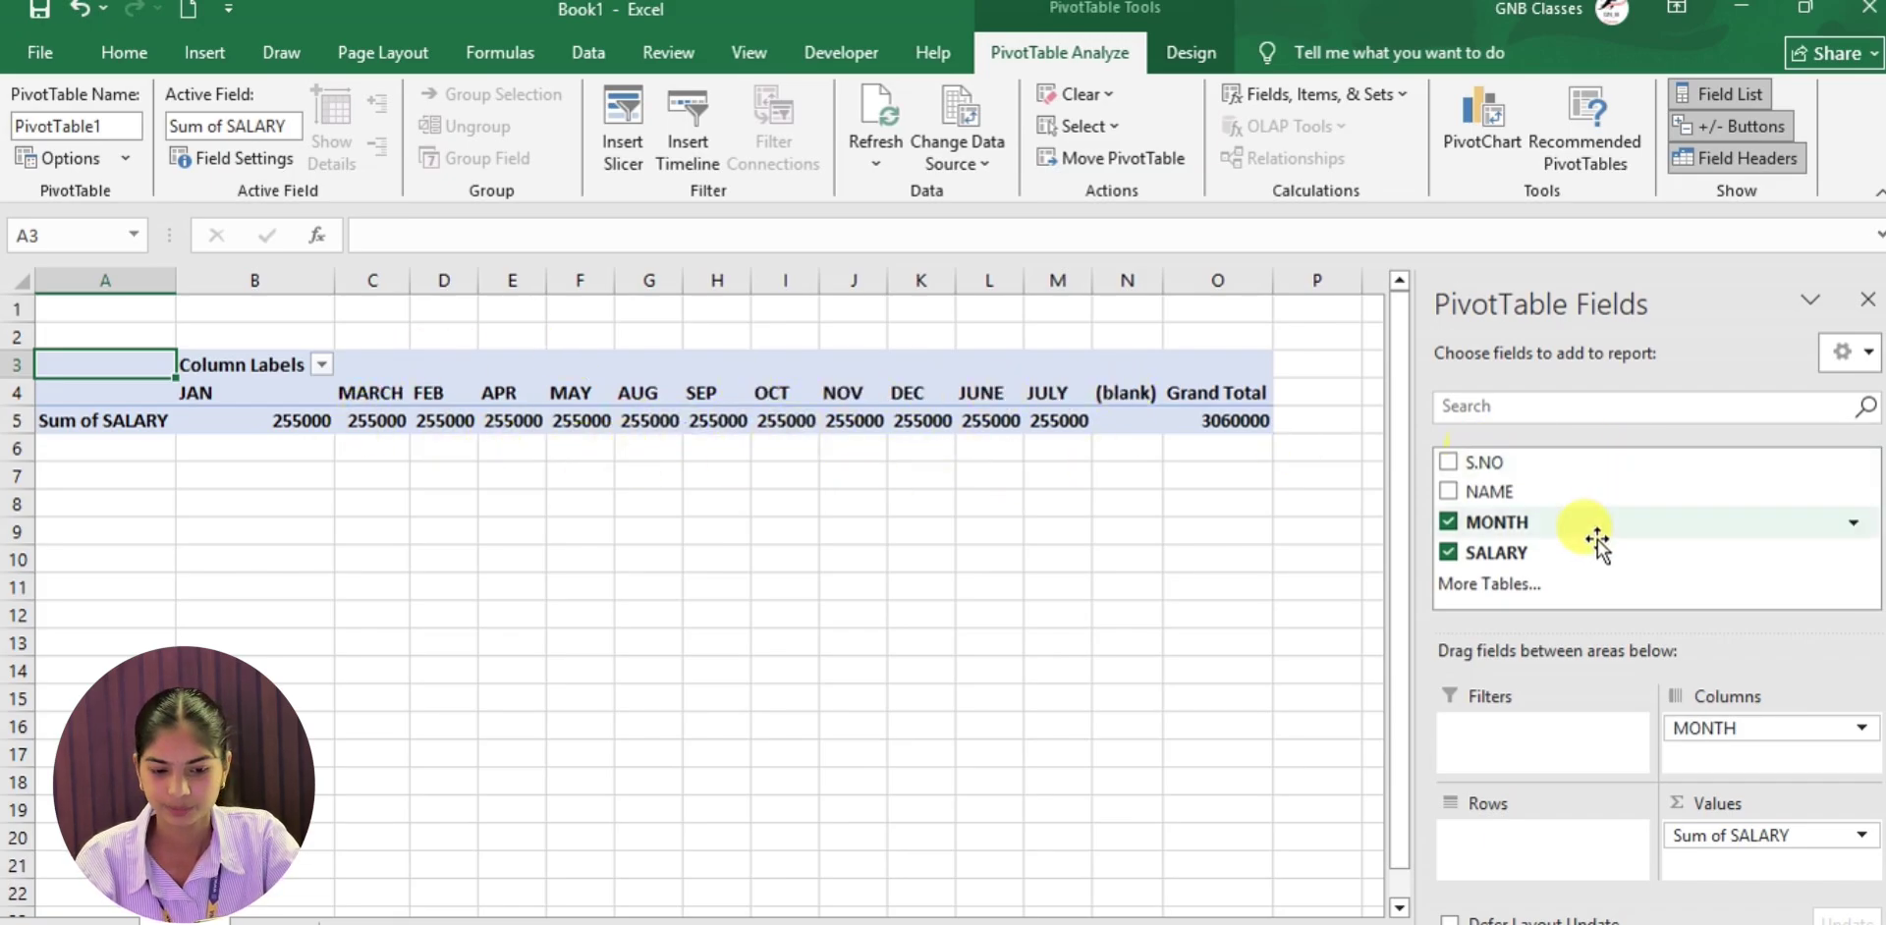
drag(1540, 487, 1558, 841)
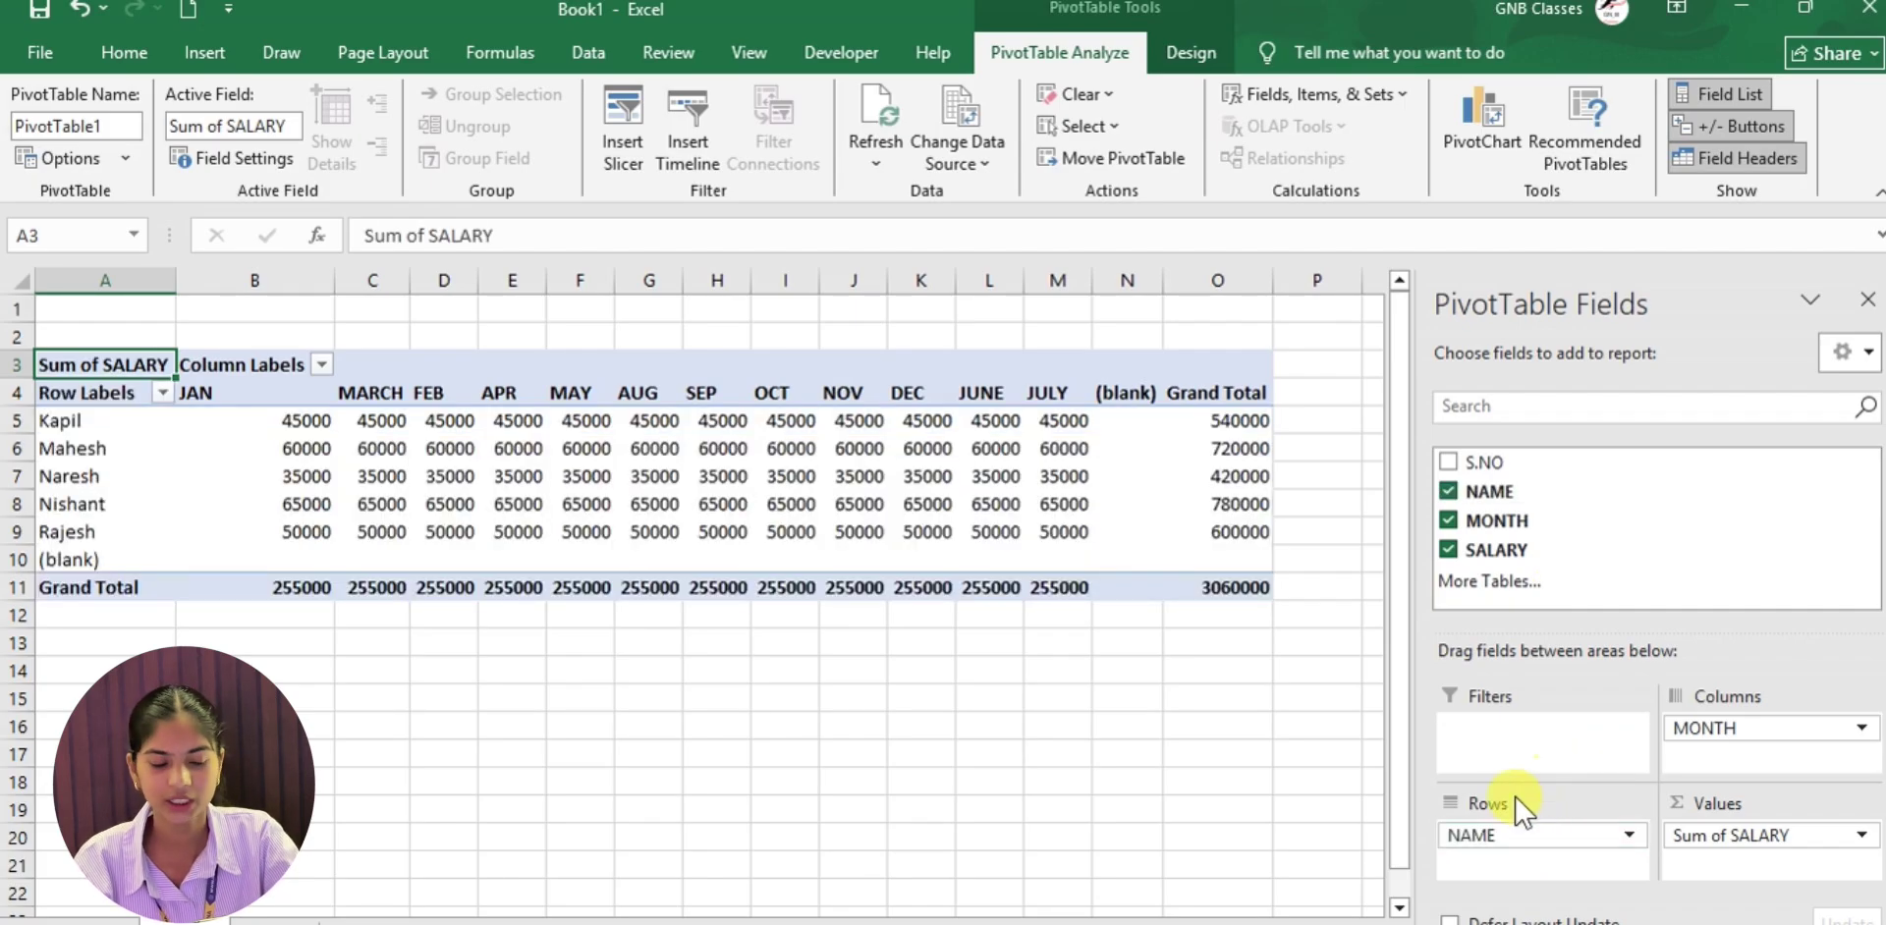
Examine each employee's total salary in the PivotTable's Grand Total column
mouse_move(357, 460)
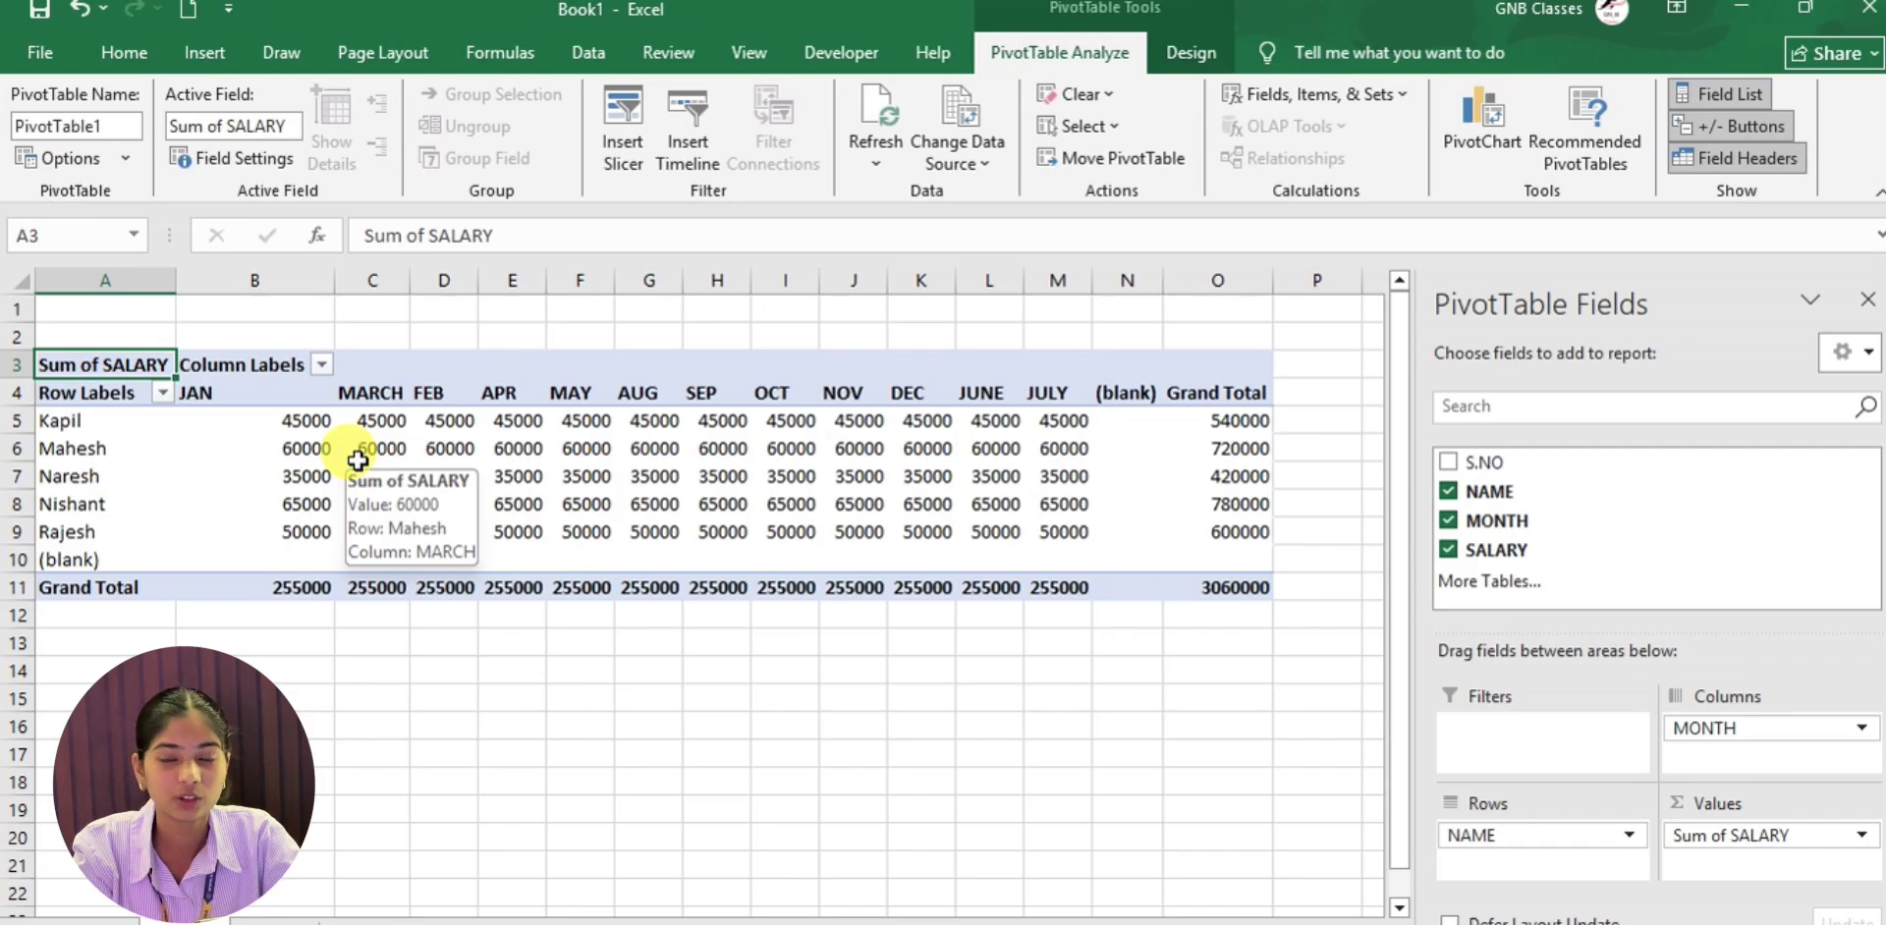
click(51, 531)
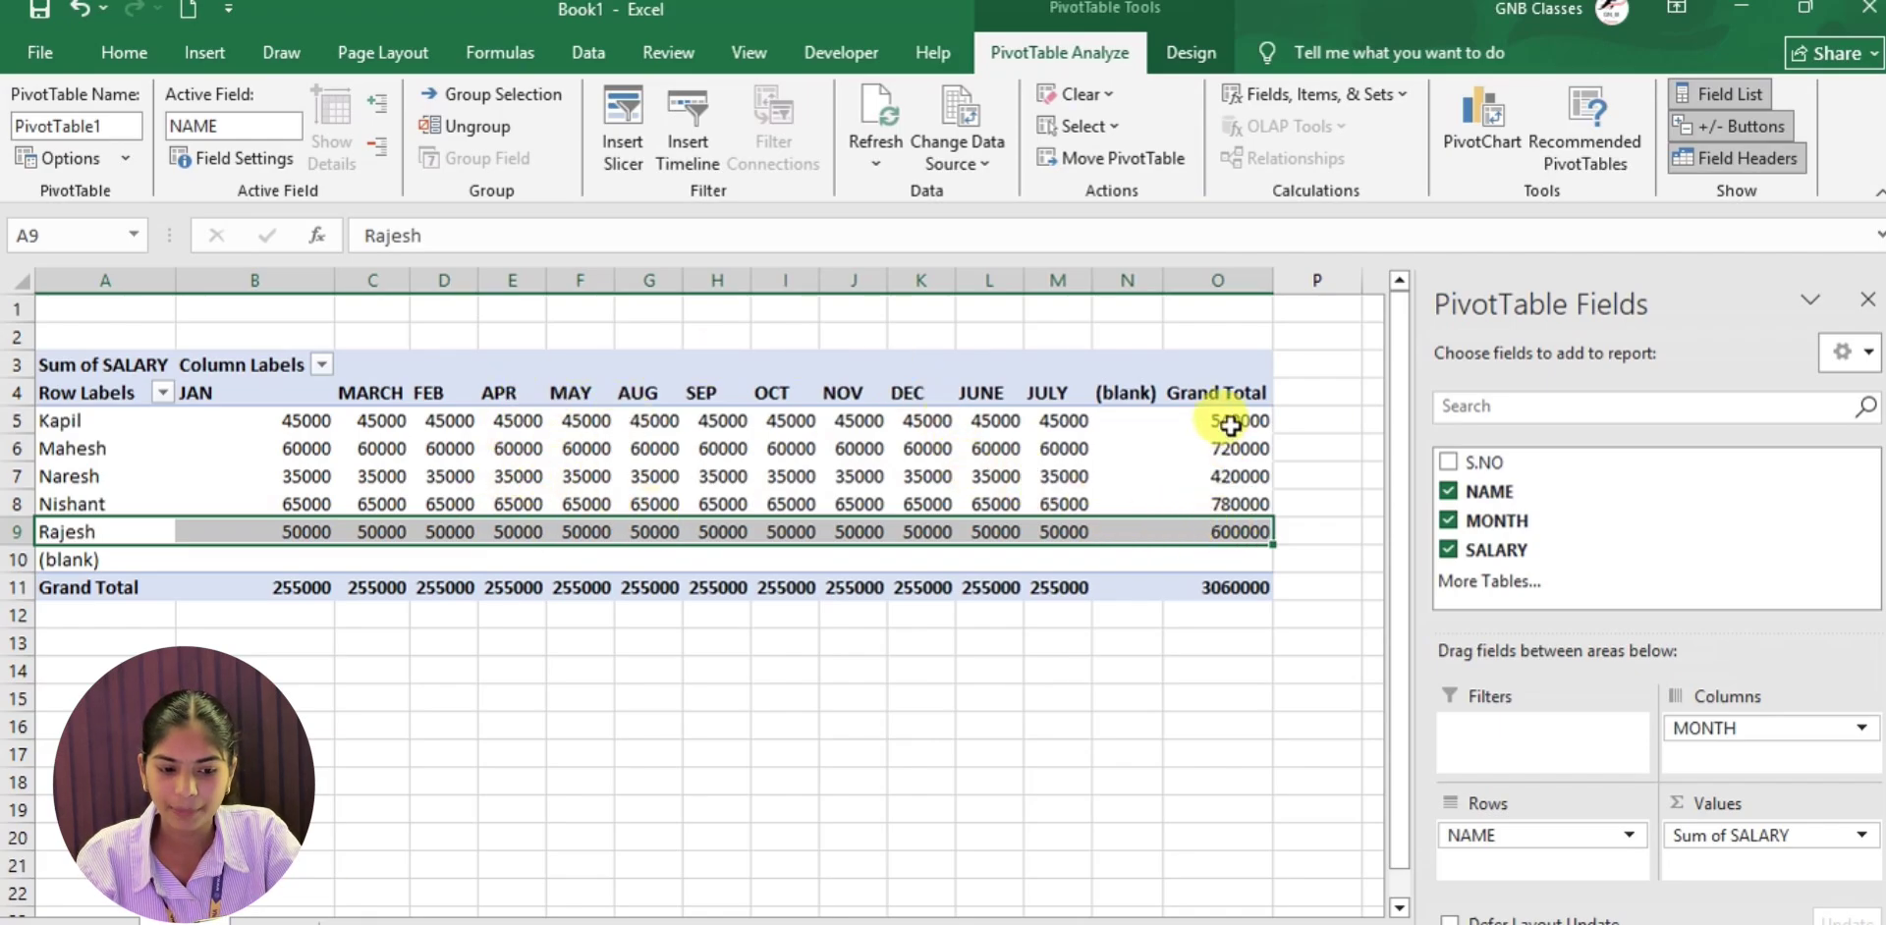
click(1228, 528)
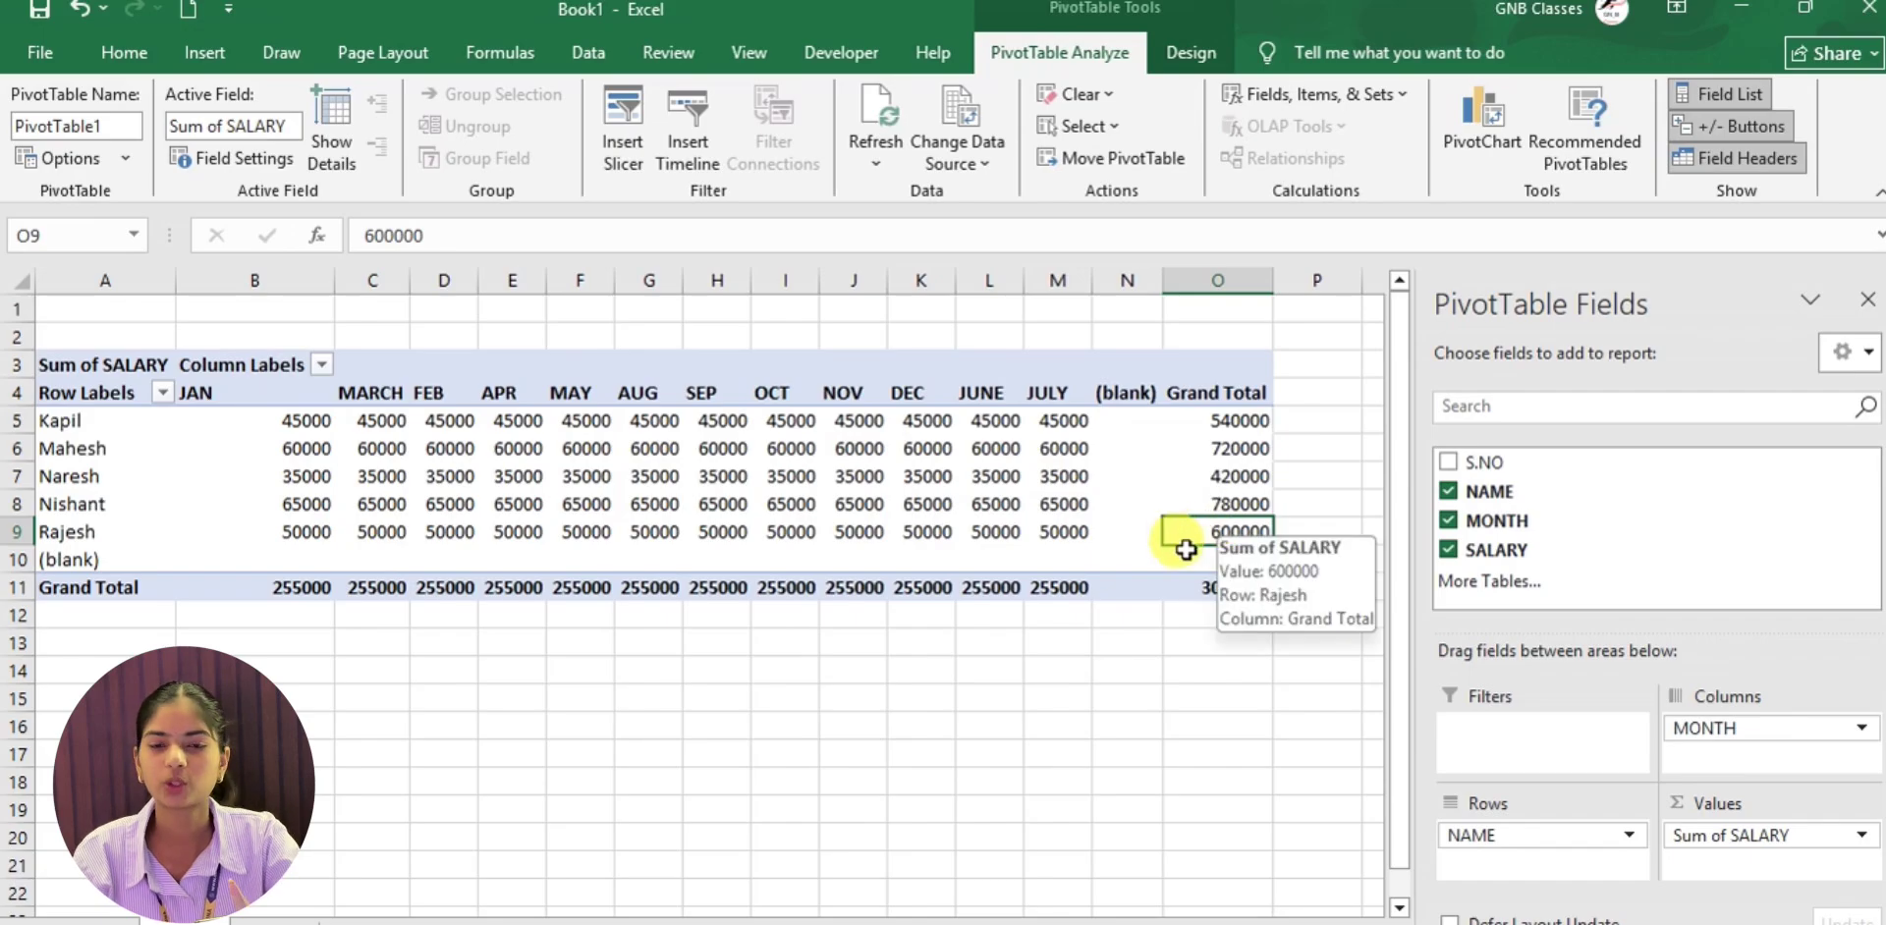
click(1232, 420)
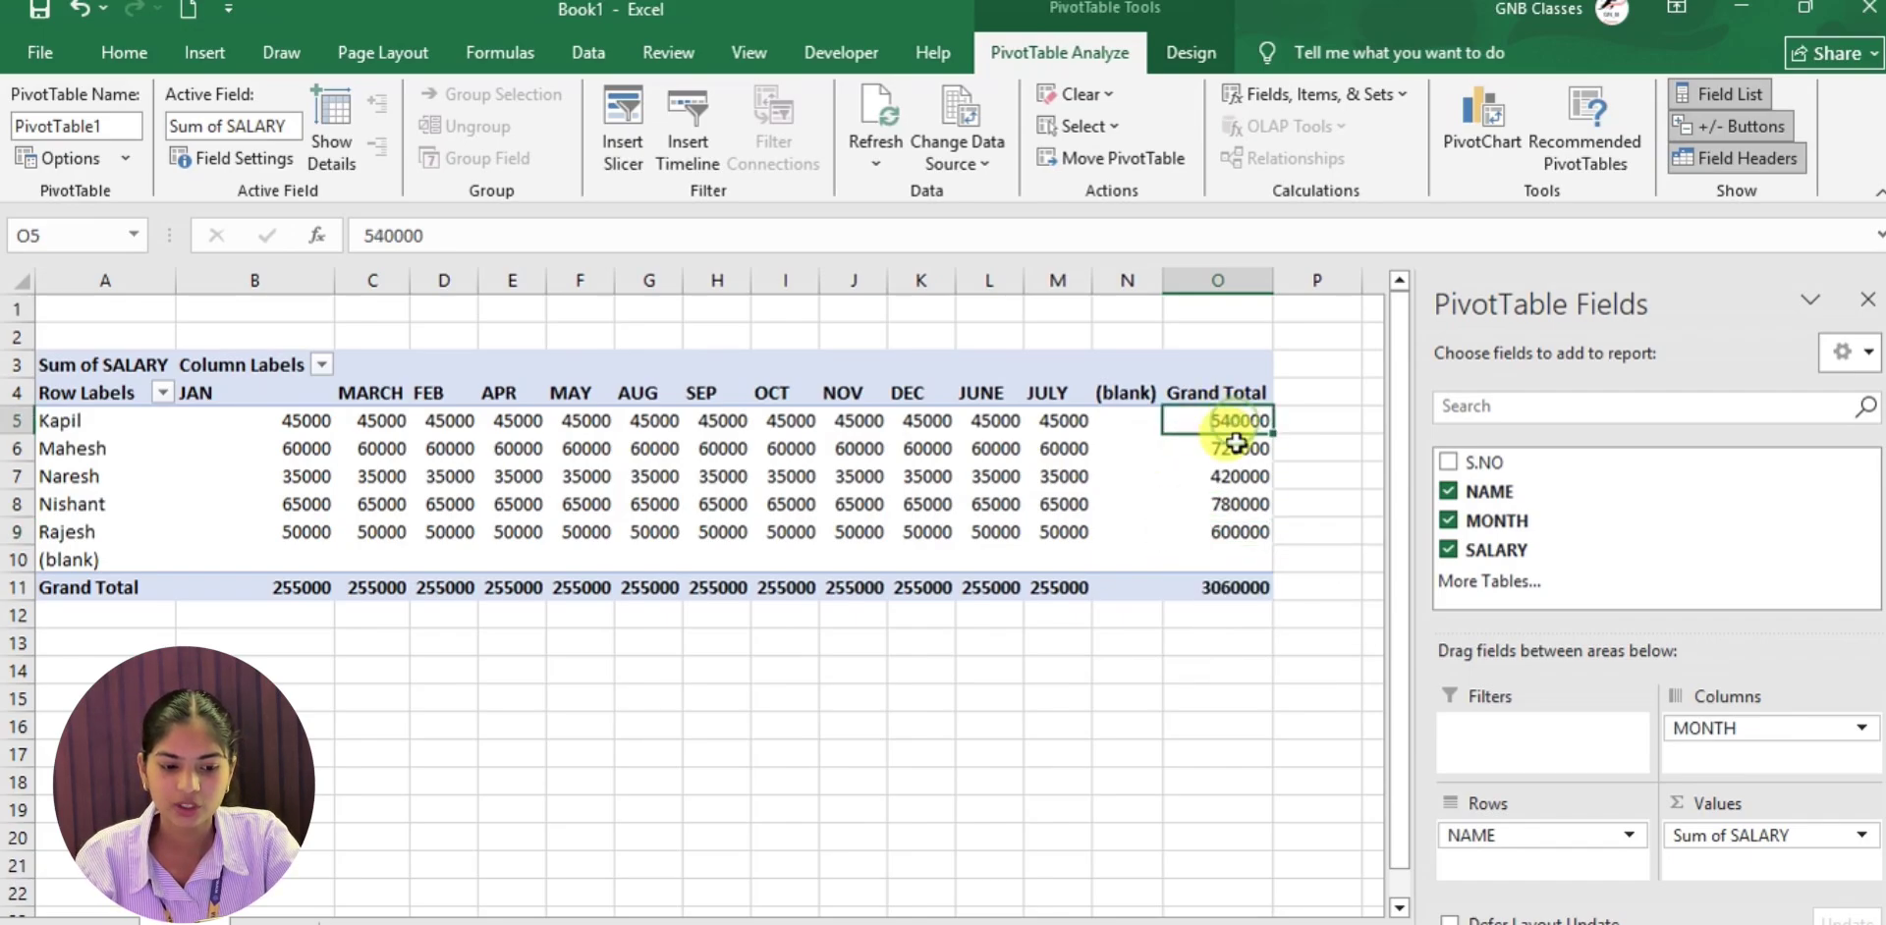
click(1233, 448)
click(1235, 476)
click(1241, 502)
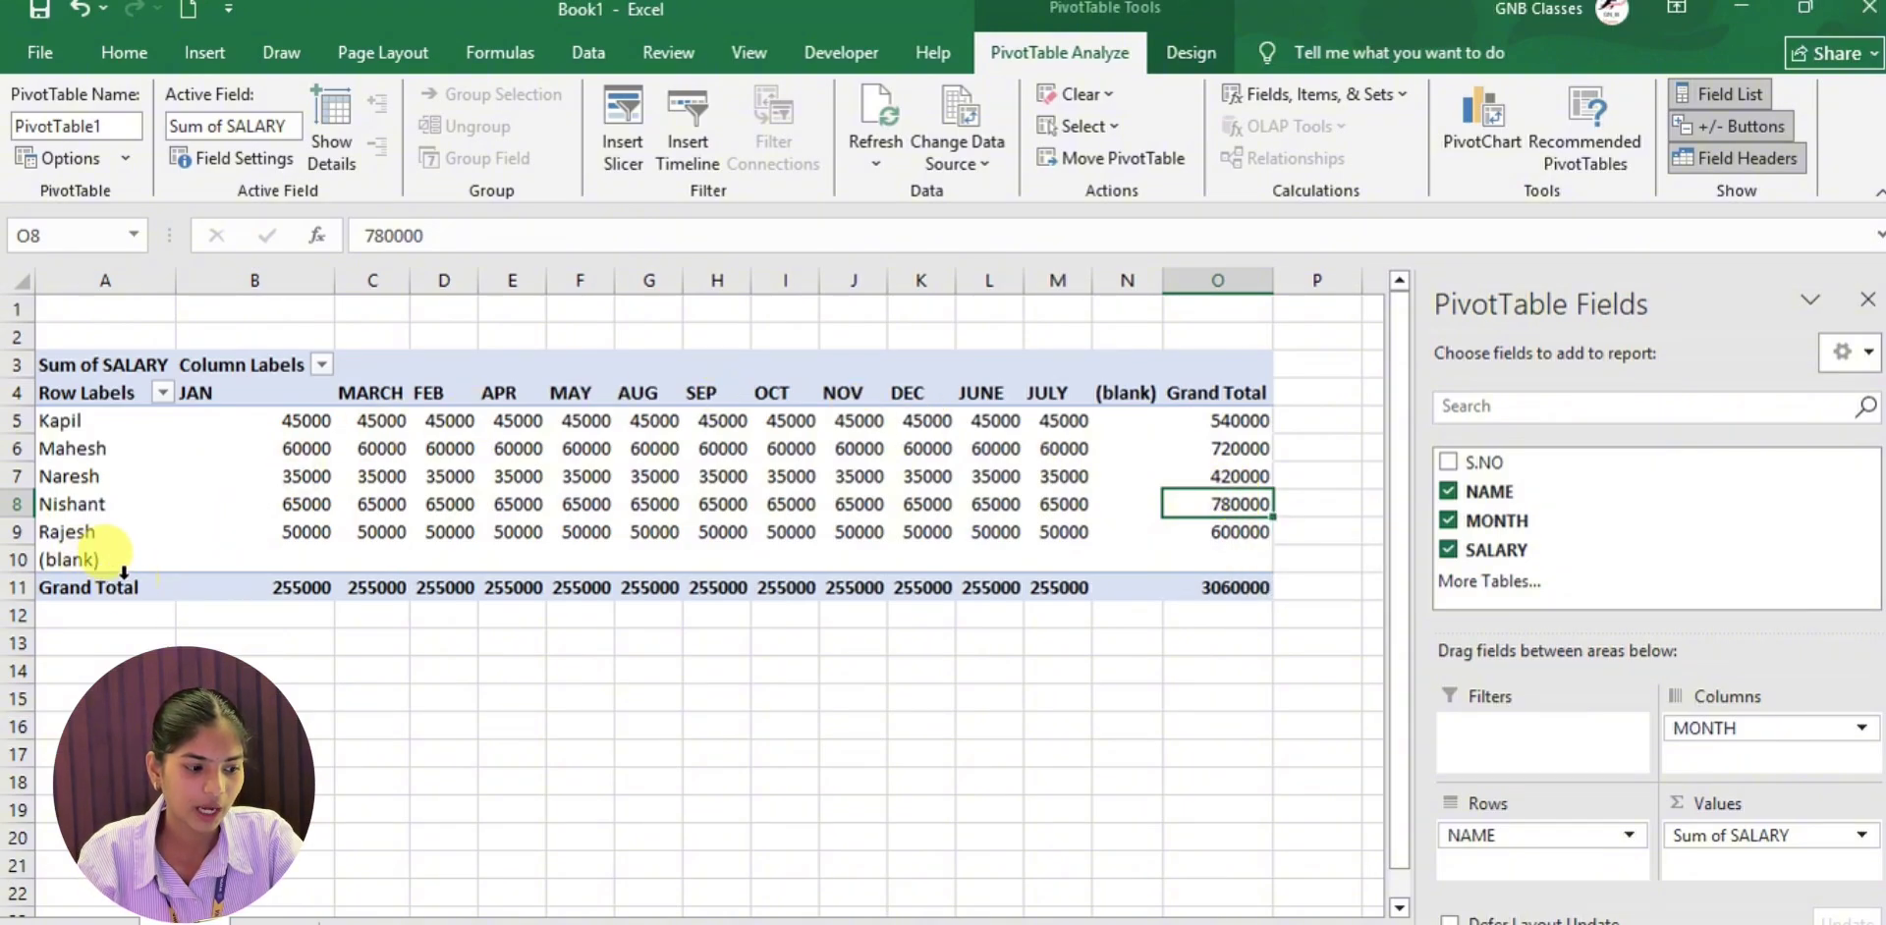
Examine the monthly salary totals in the Grand Total row, then compare the overall total with the highest employee total
click(300, 587)
click(378, 588)
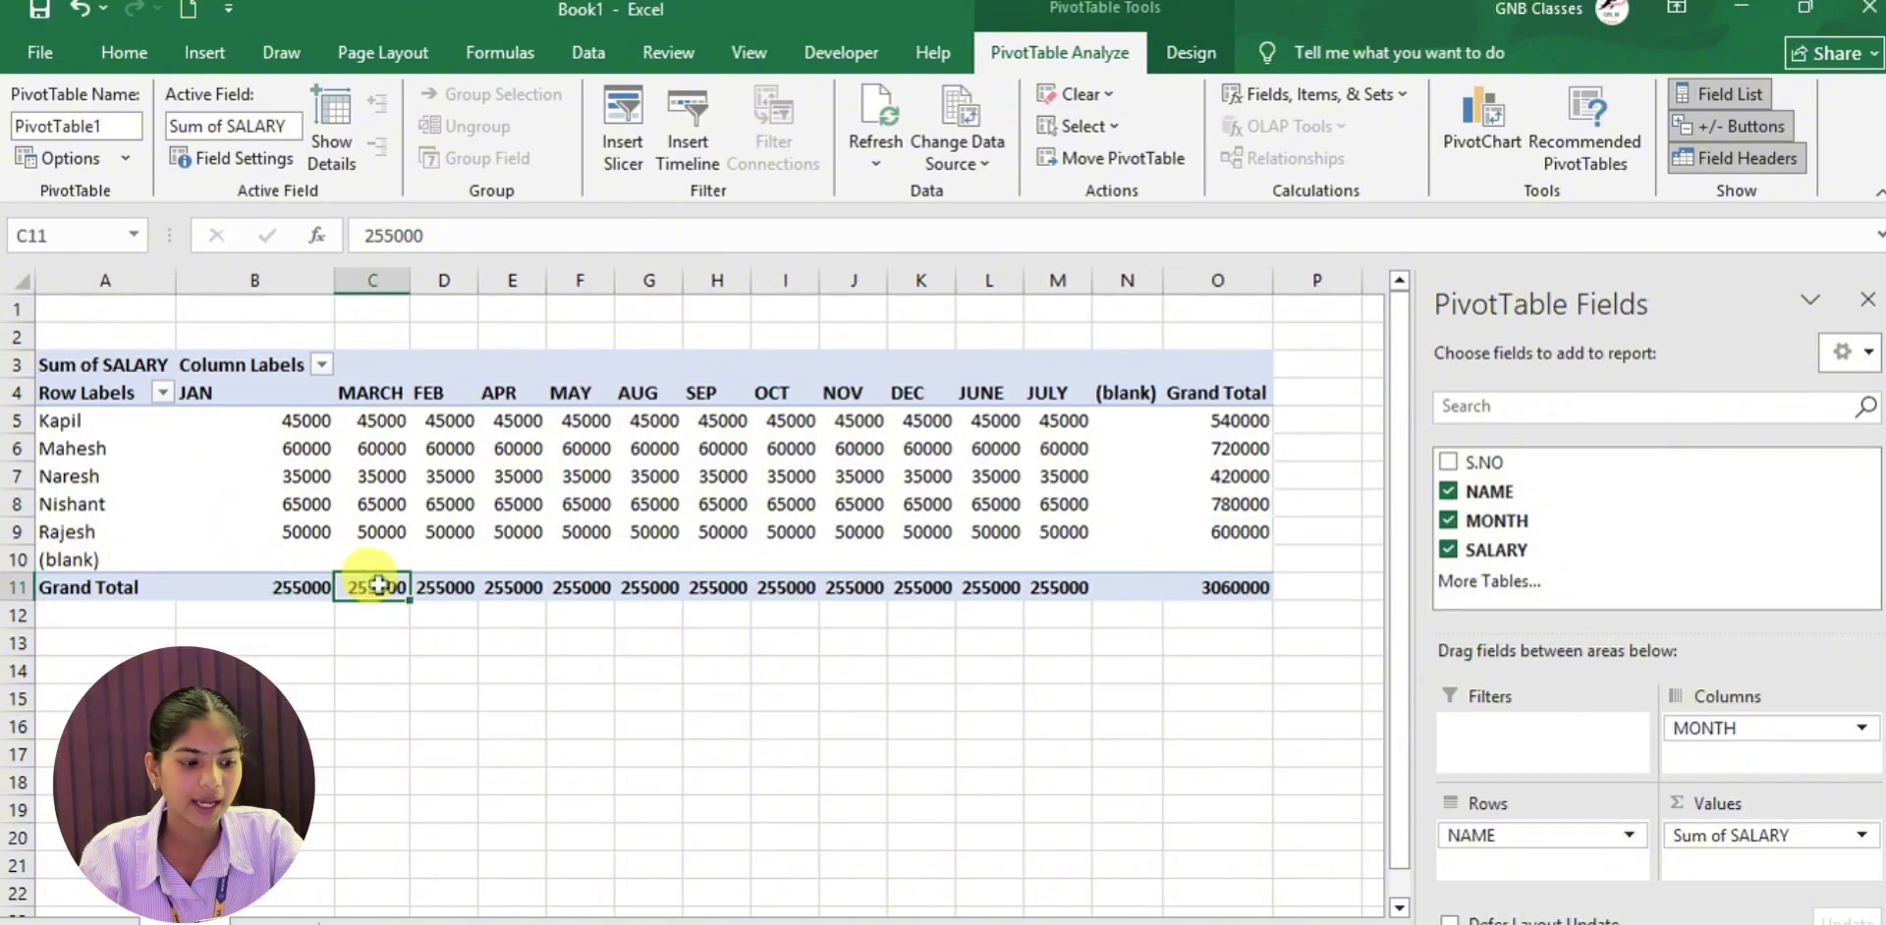
click(458, 589)
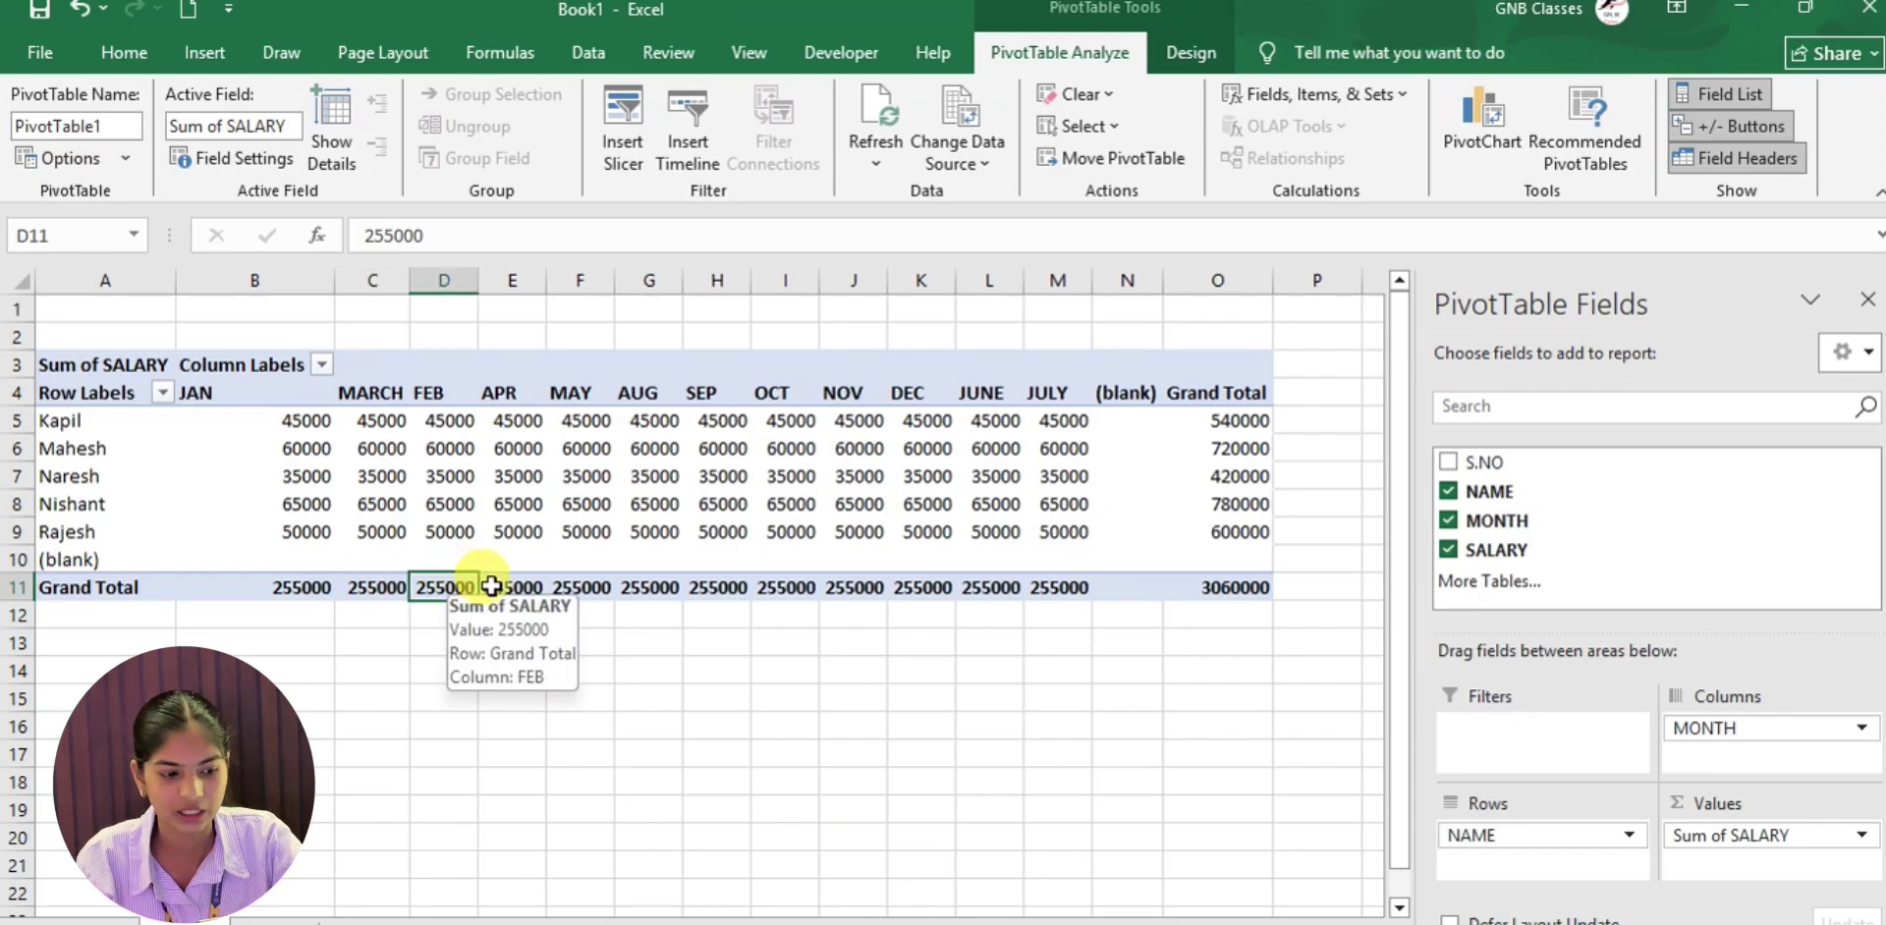
drag(300, 587, 1051, 587)
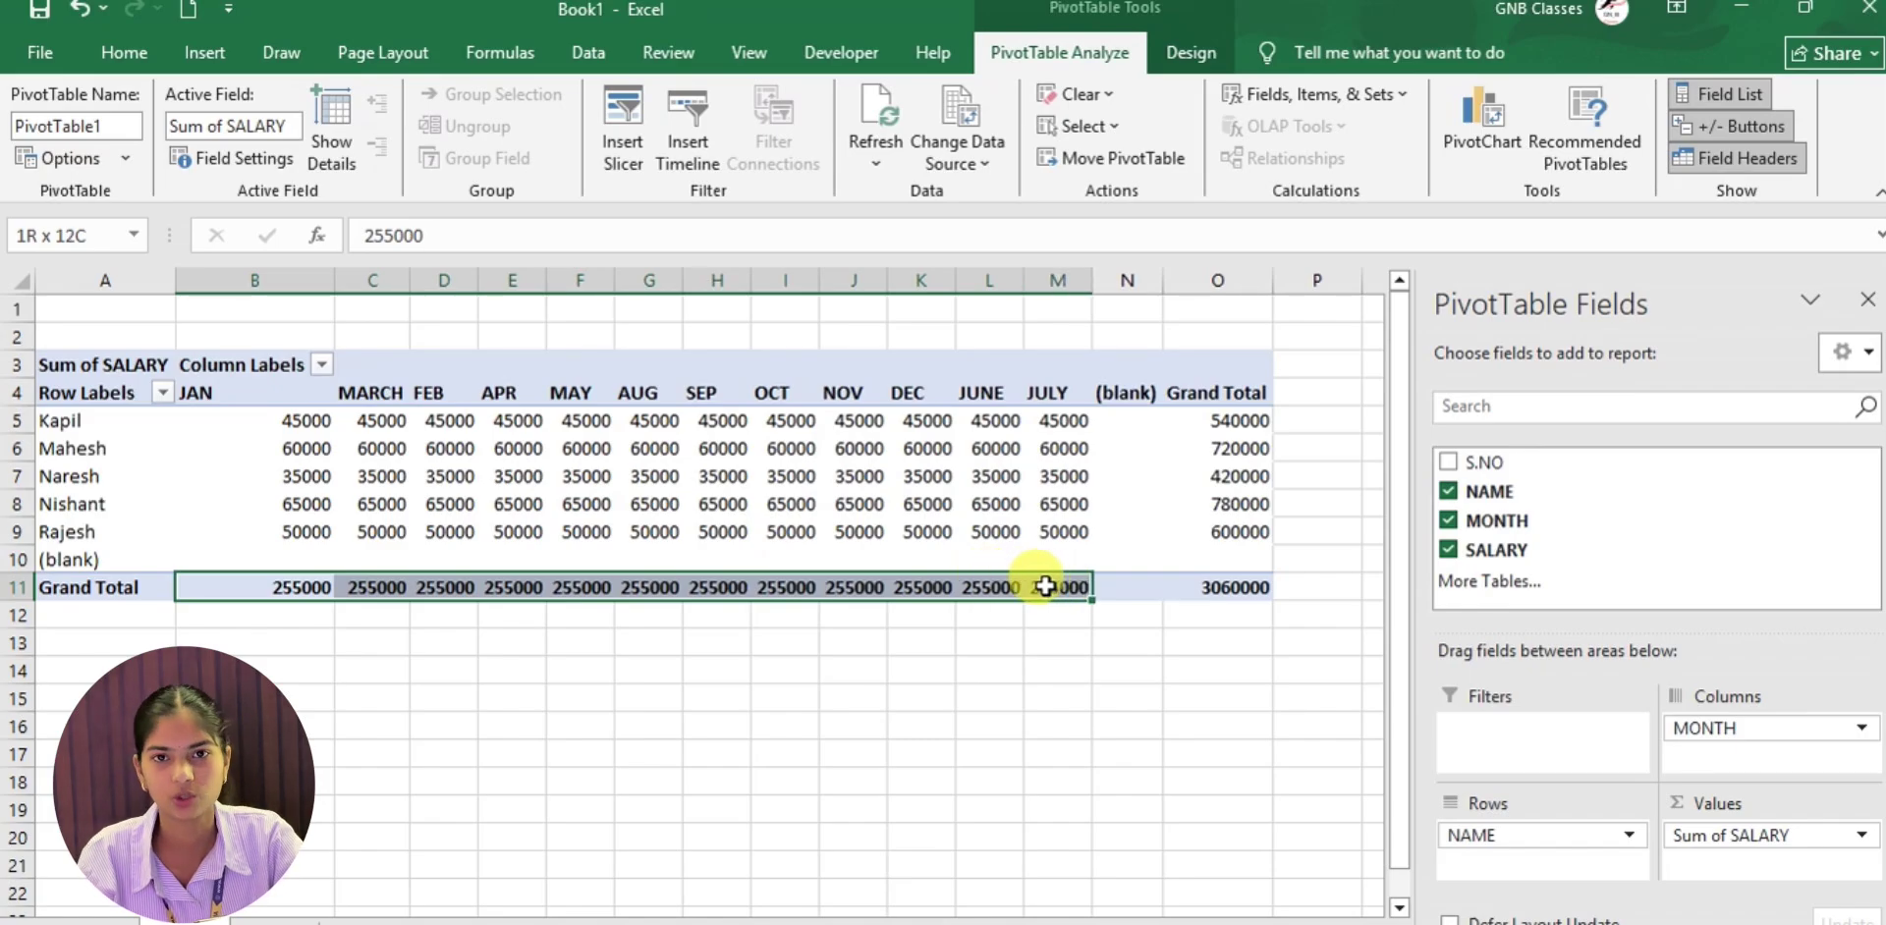
click(1051, 588)
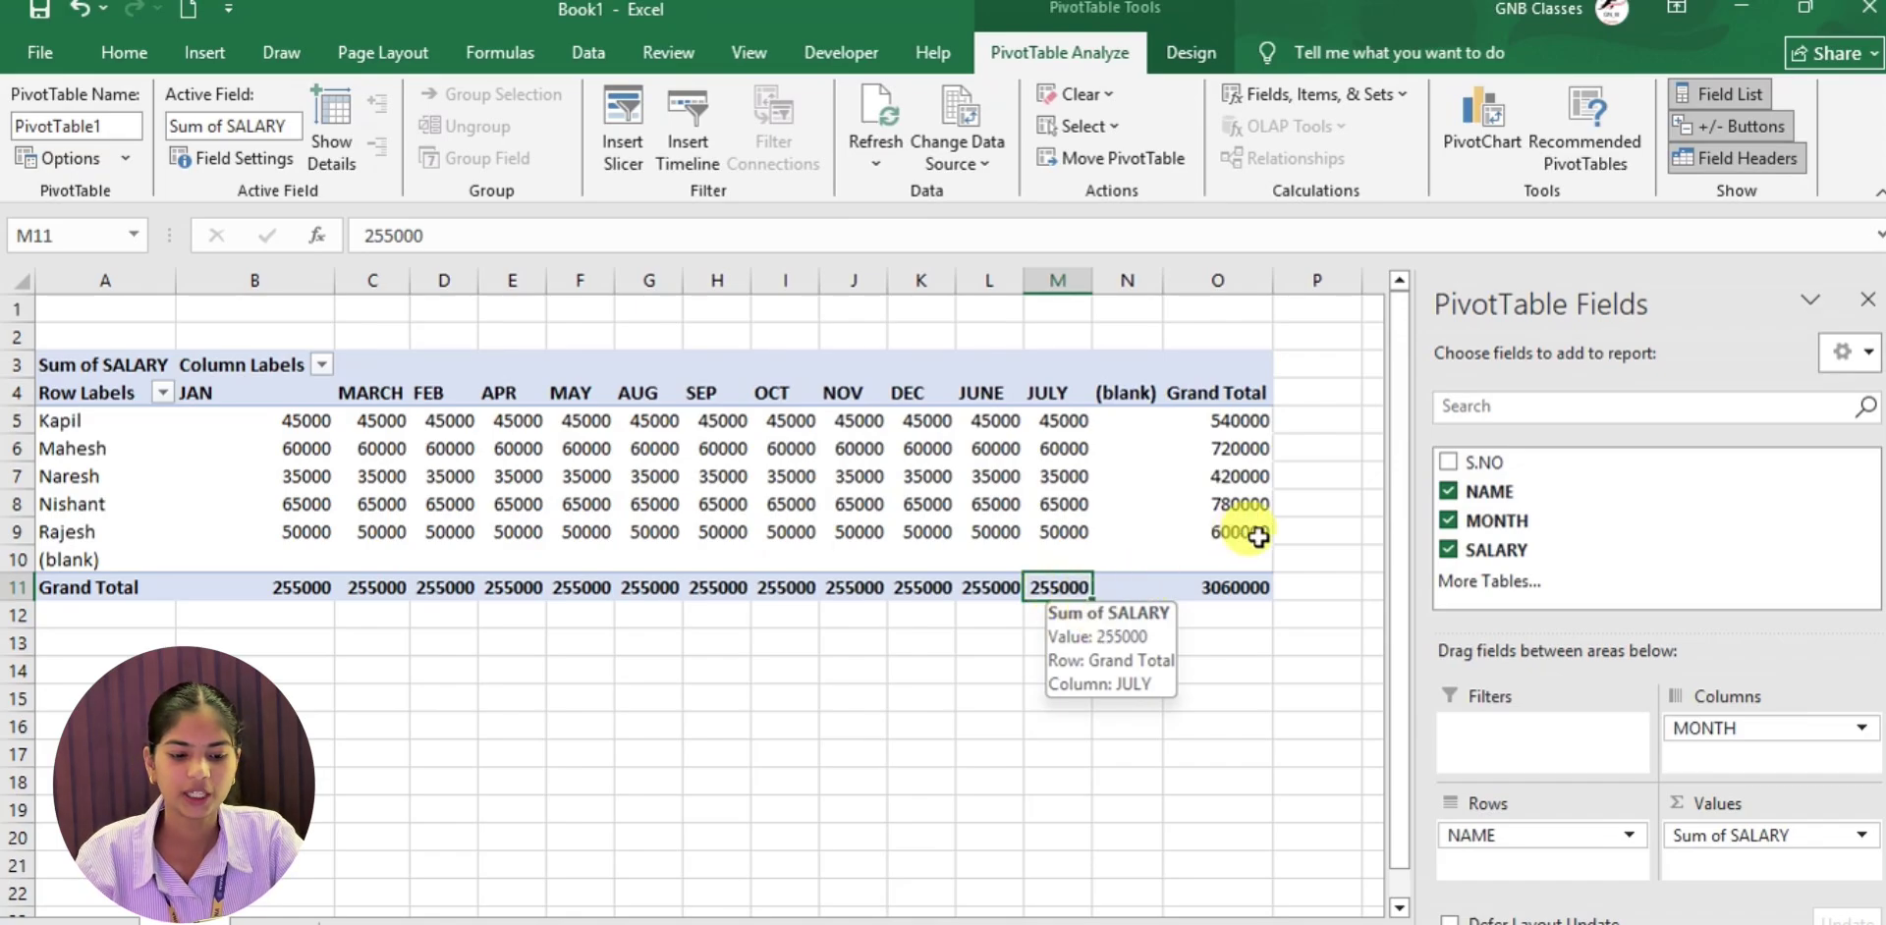
click(1226, 588)
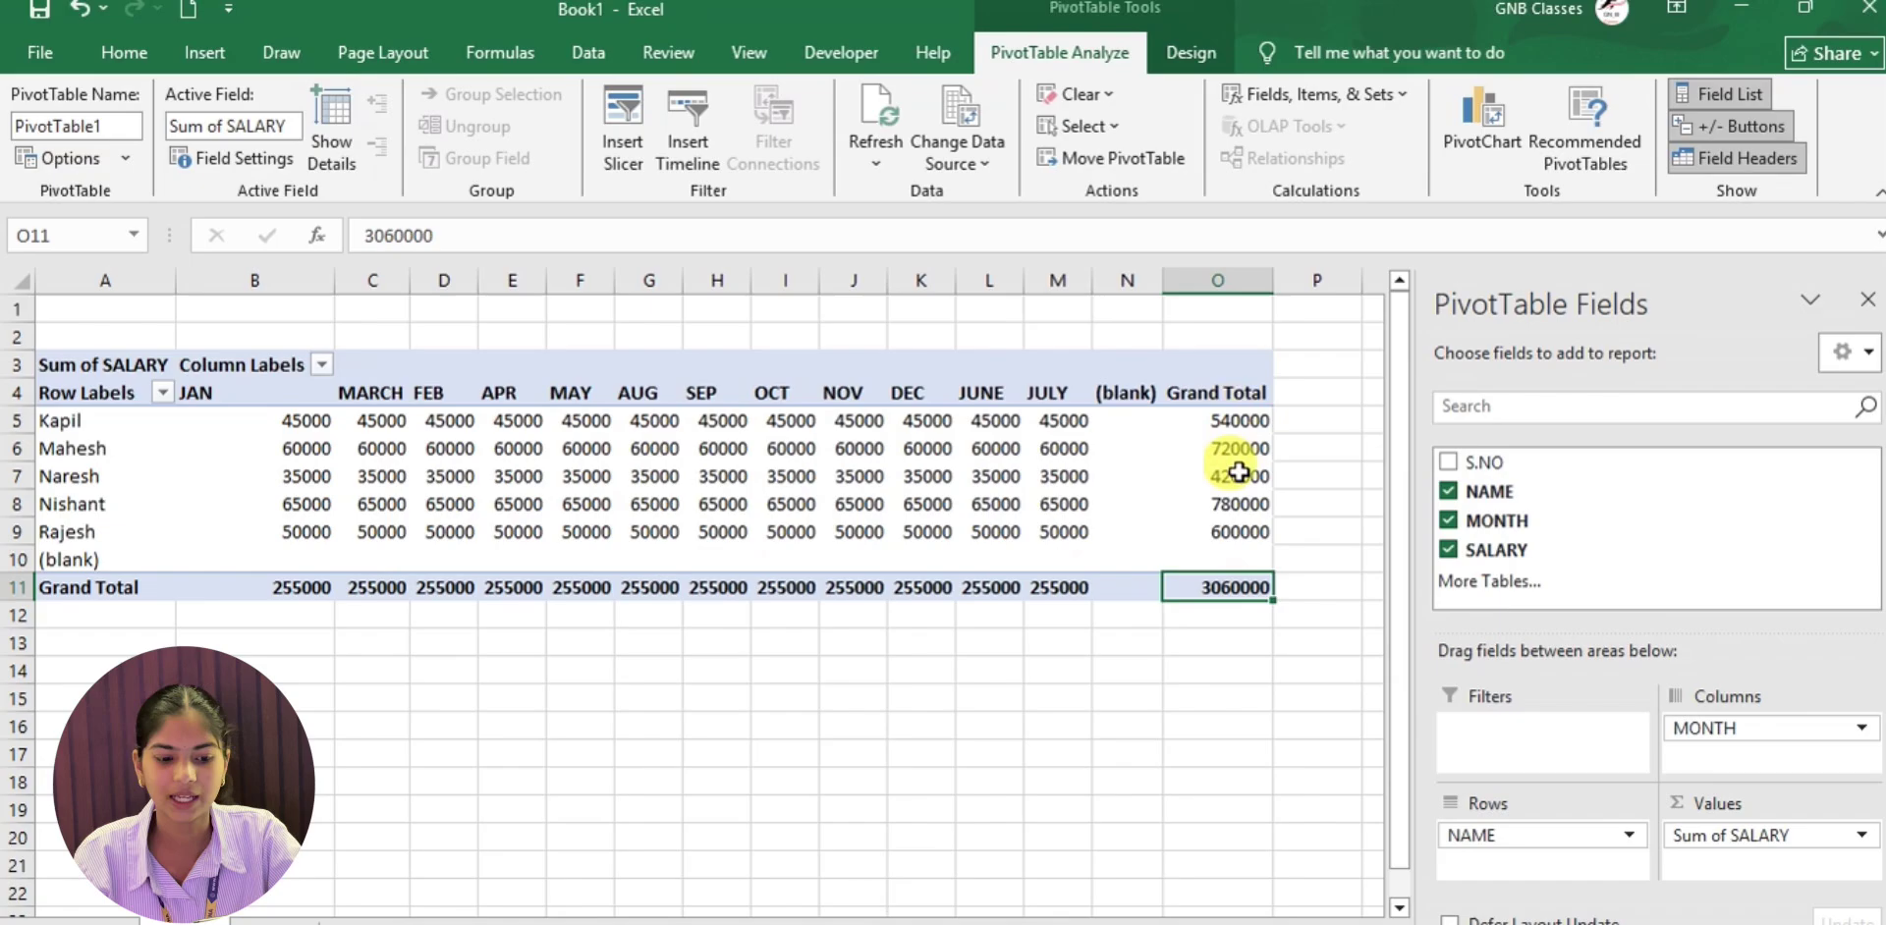
click(1236, 505)
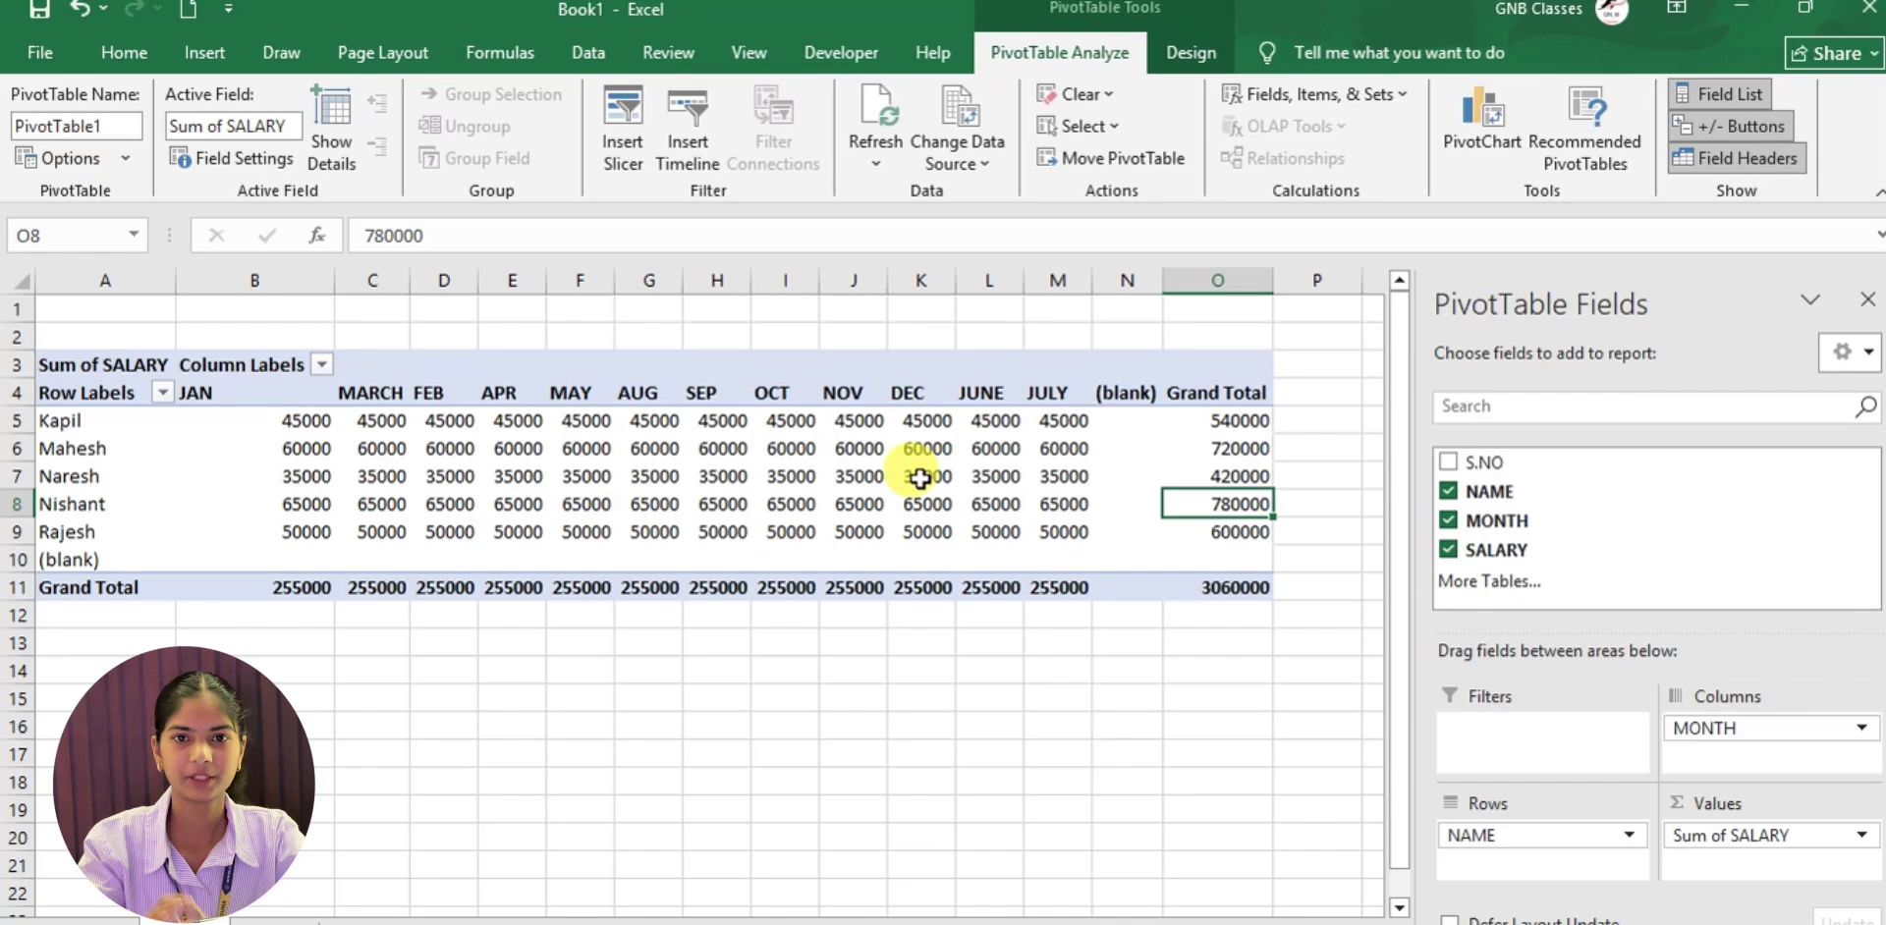
mouse_move(919, 478)
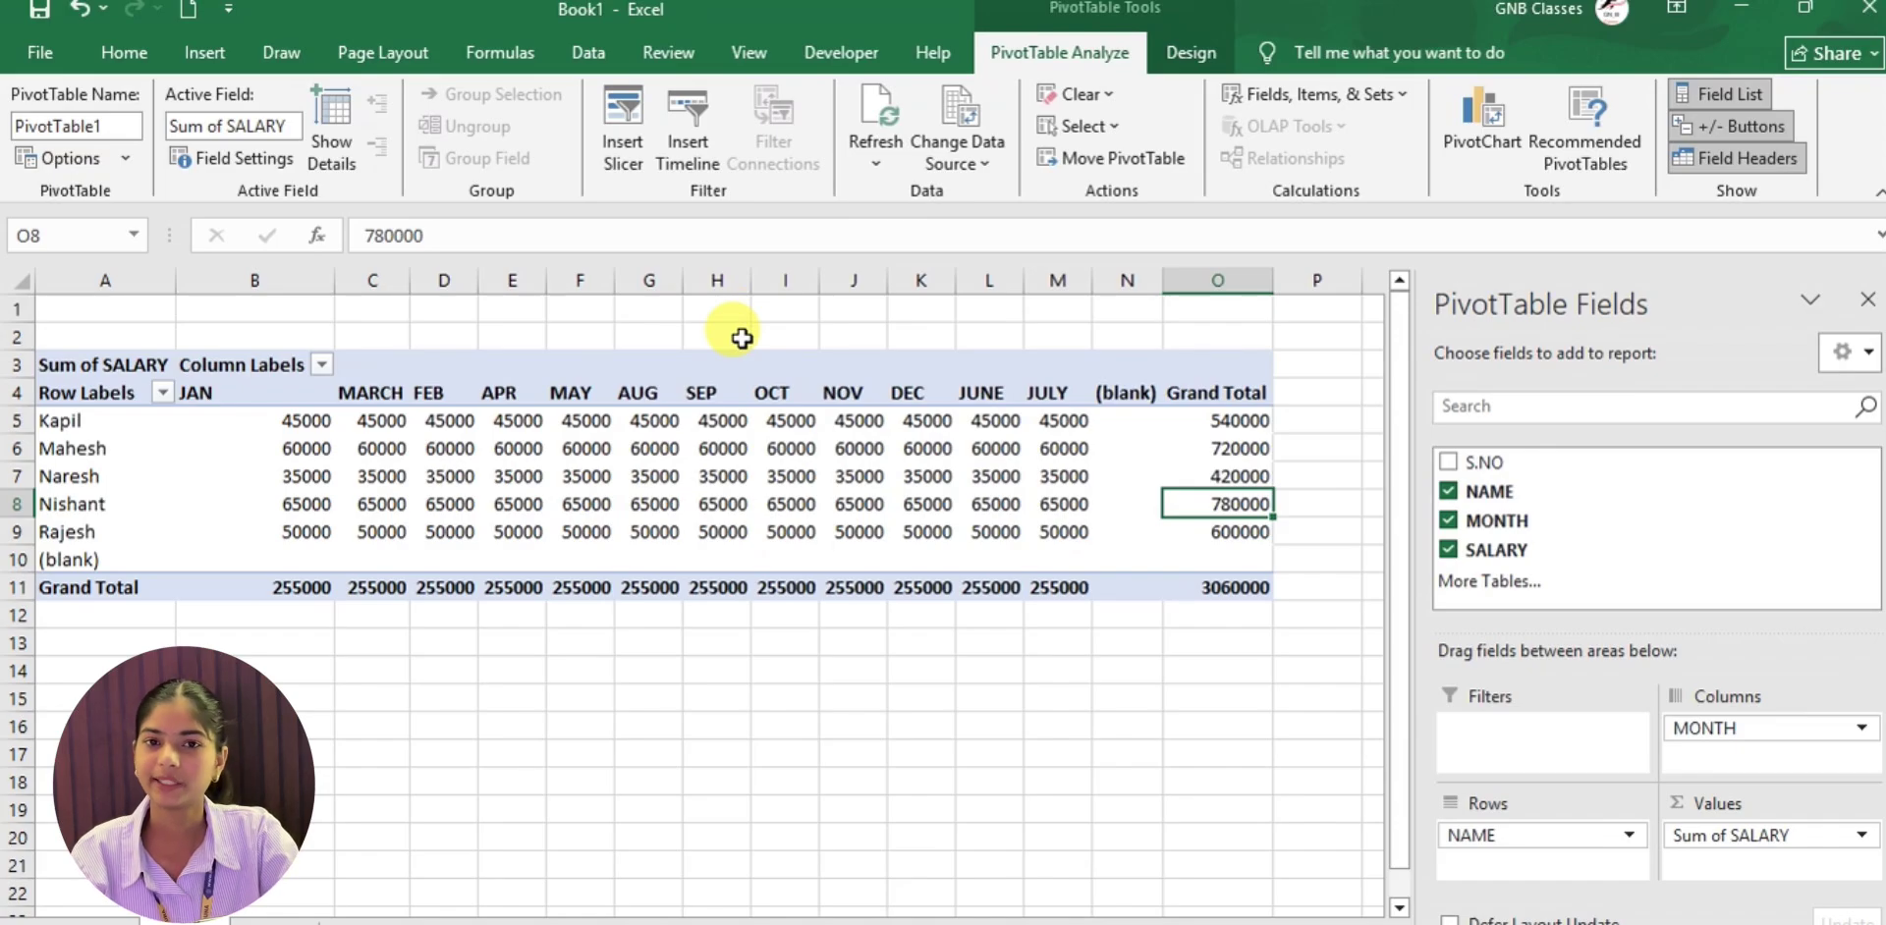
click(205, 52)
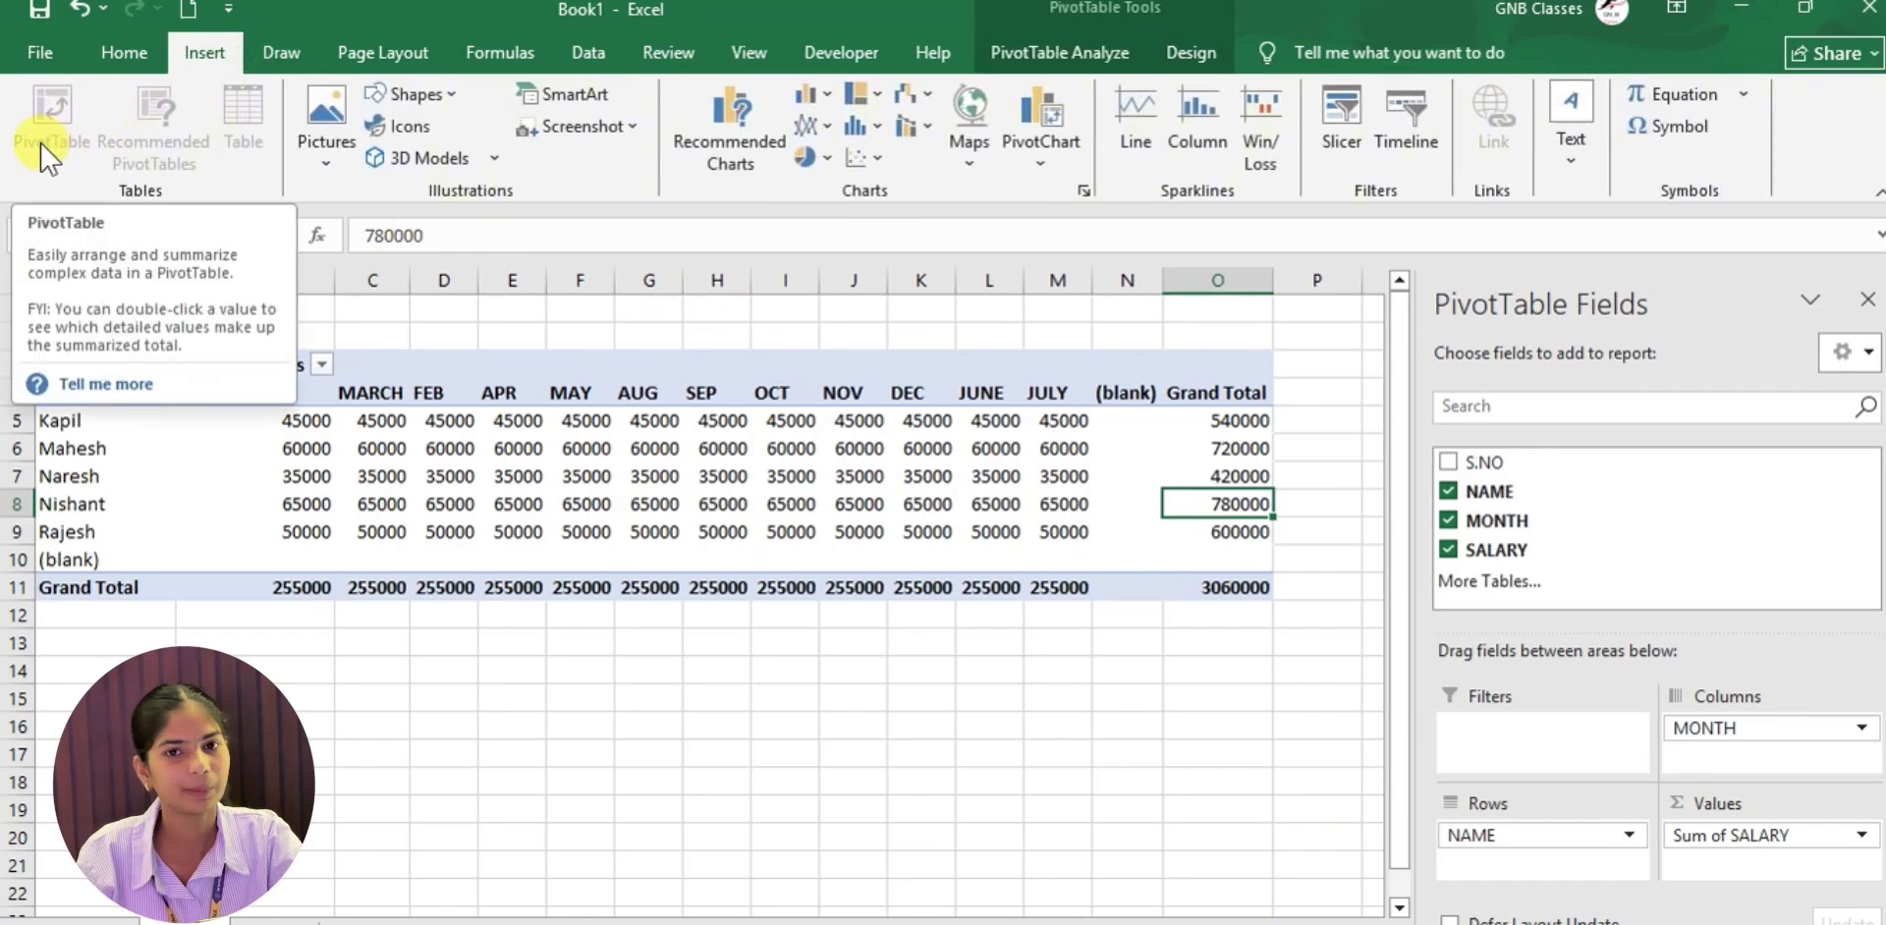
Swap the PivotTable's row and column fields so MONTH is in Rows and NAME is in Columns
click(580, 559)
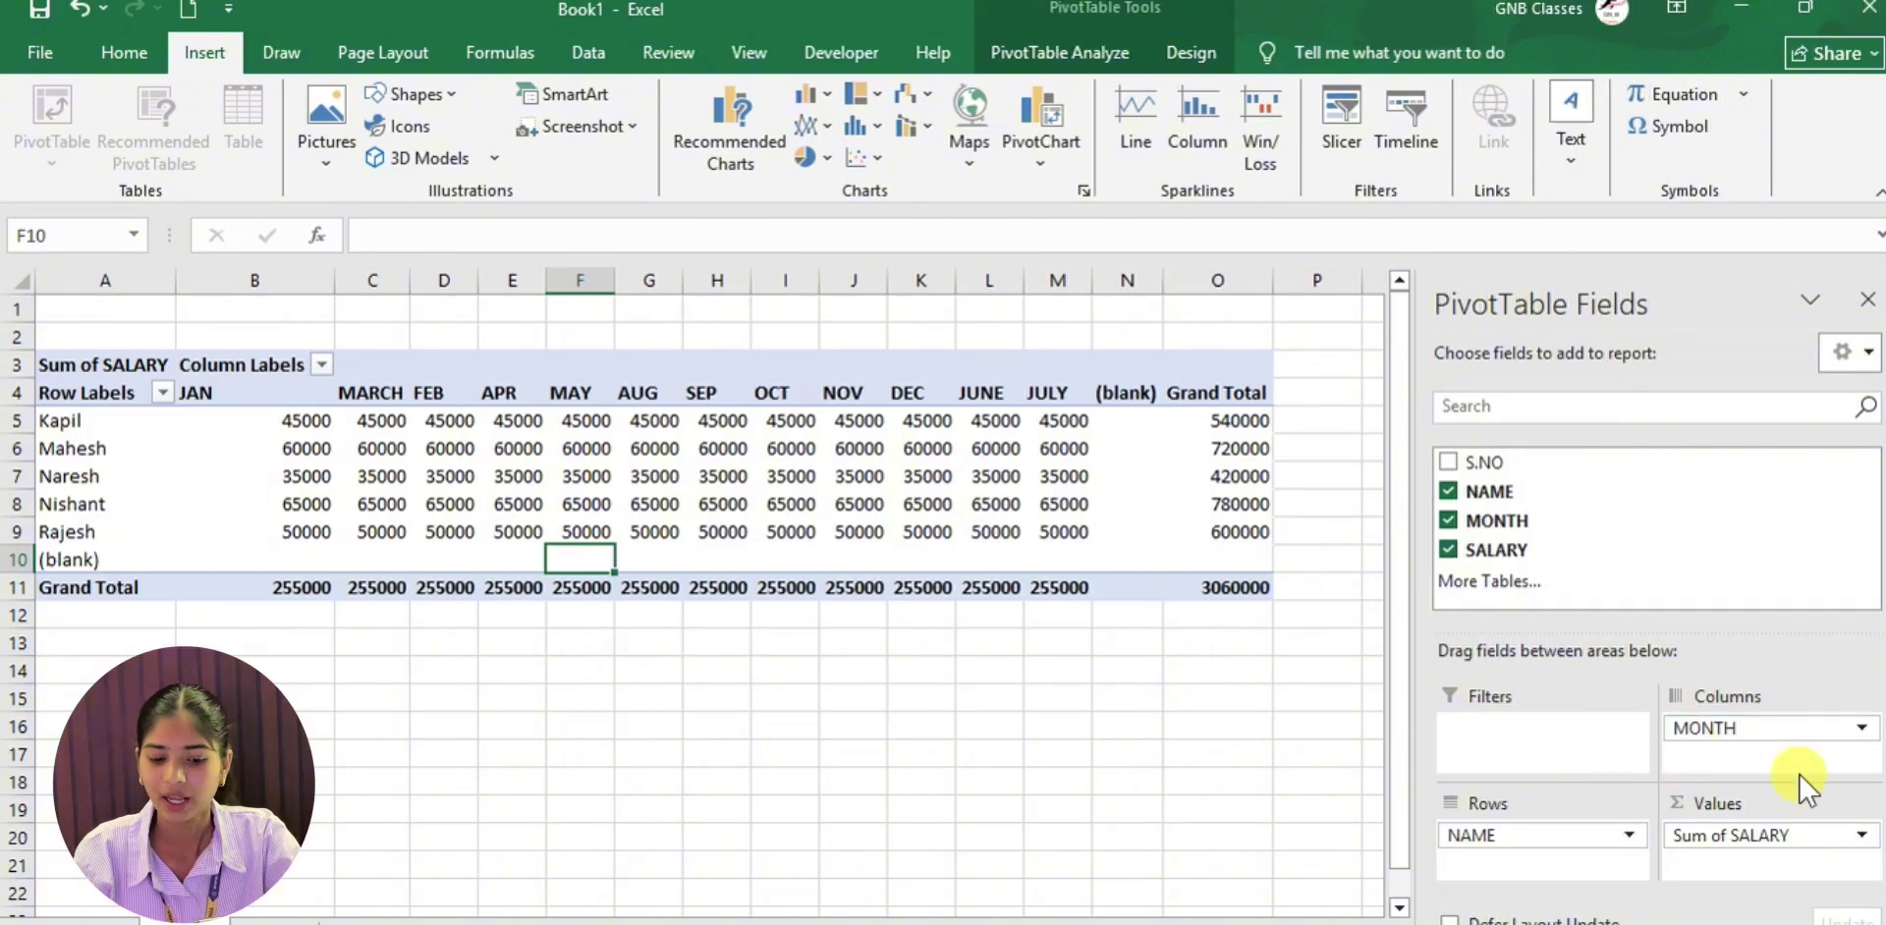
drag(1766, 734, 1709, 732)
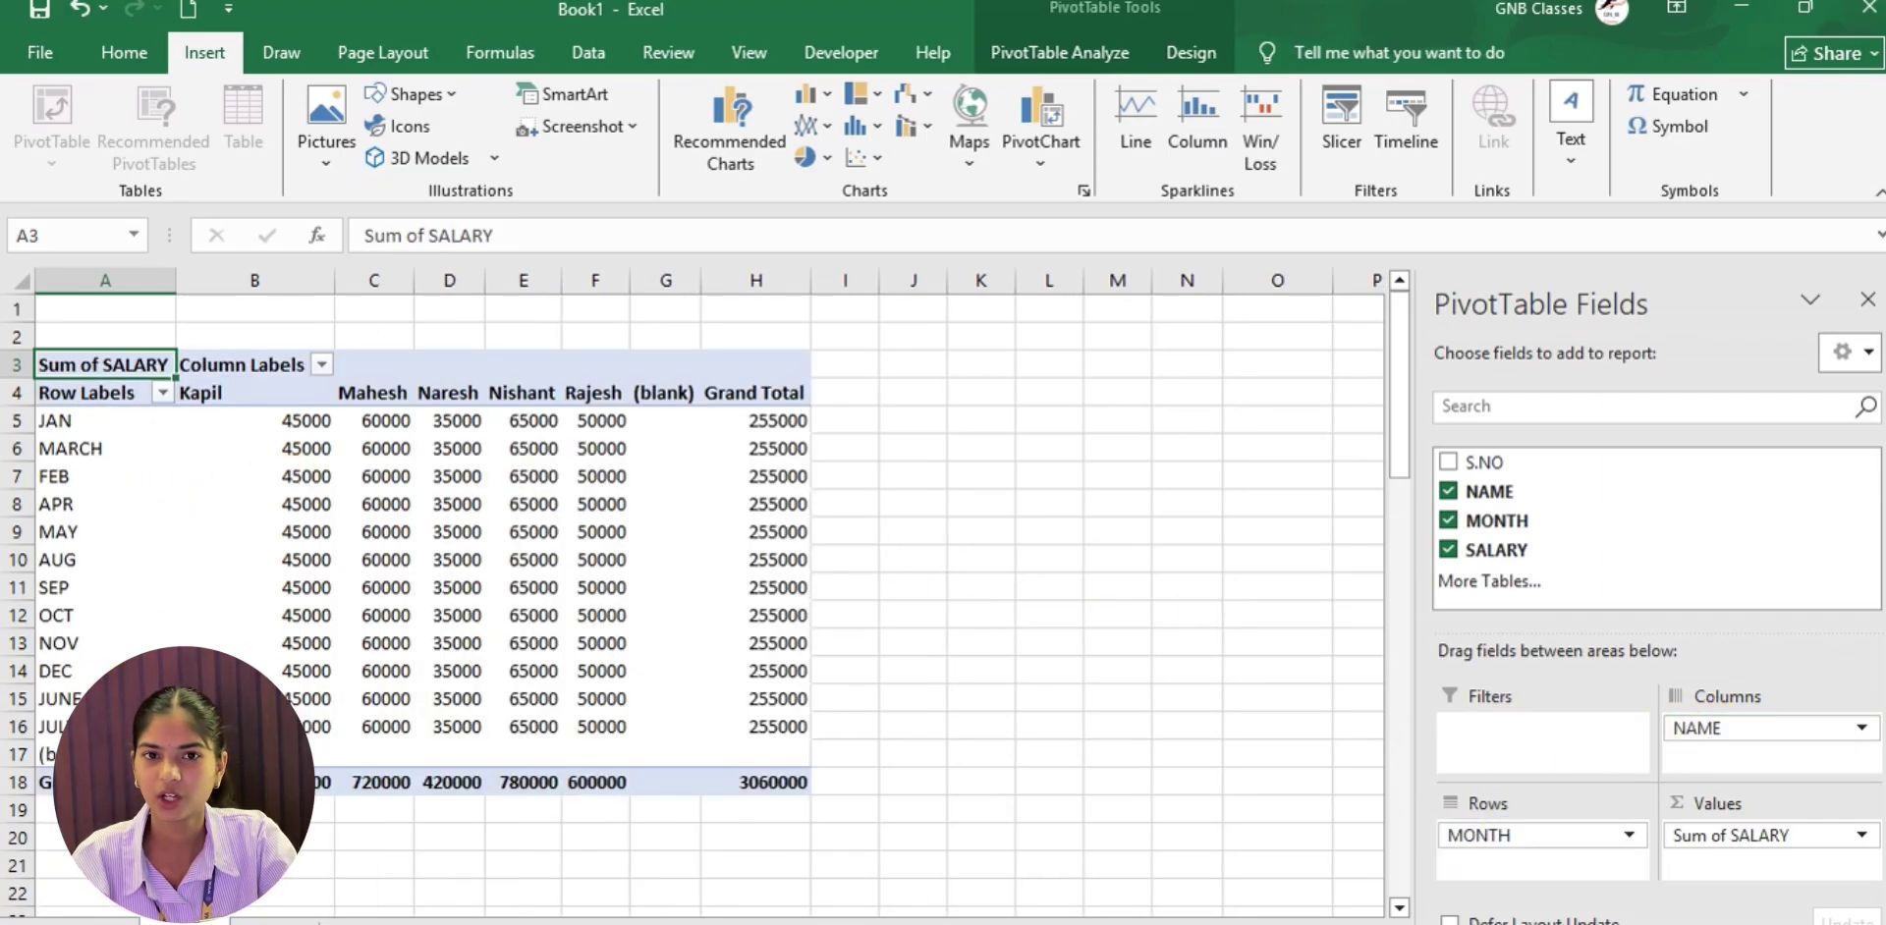
mouse_move(275, 661)
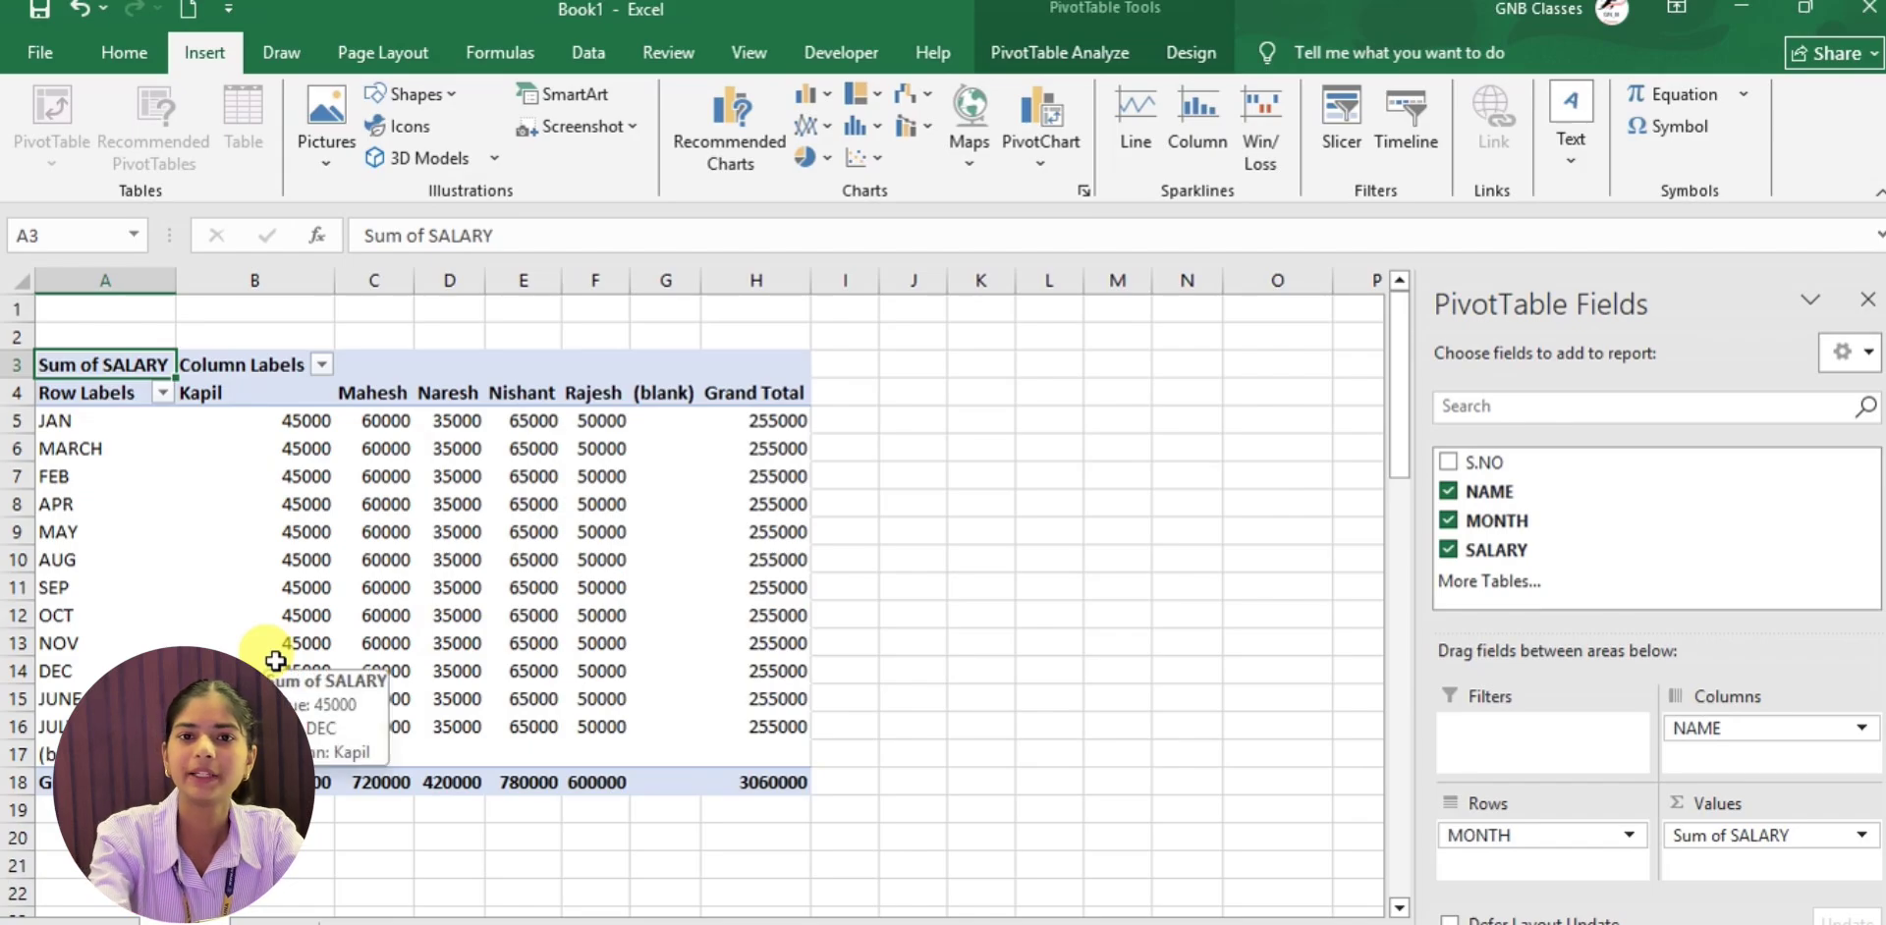